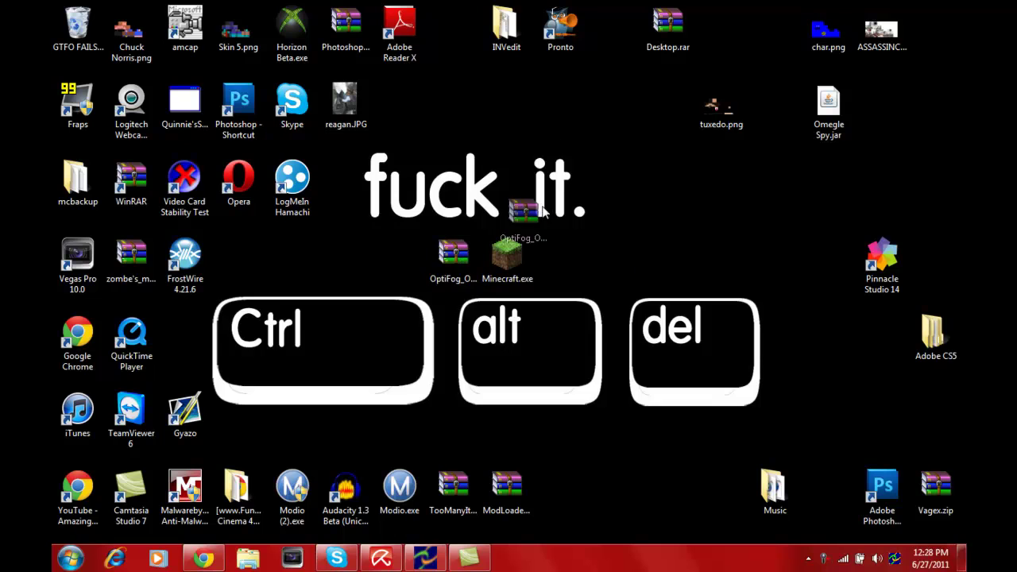
Rearrange the desktop so the Minecraft.exe icon sits farther apart from the OptiFog zip archive
{"action": "left_click_drag", "start_coordinate": [457, 256], "coordinate": [493, 108]}
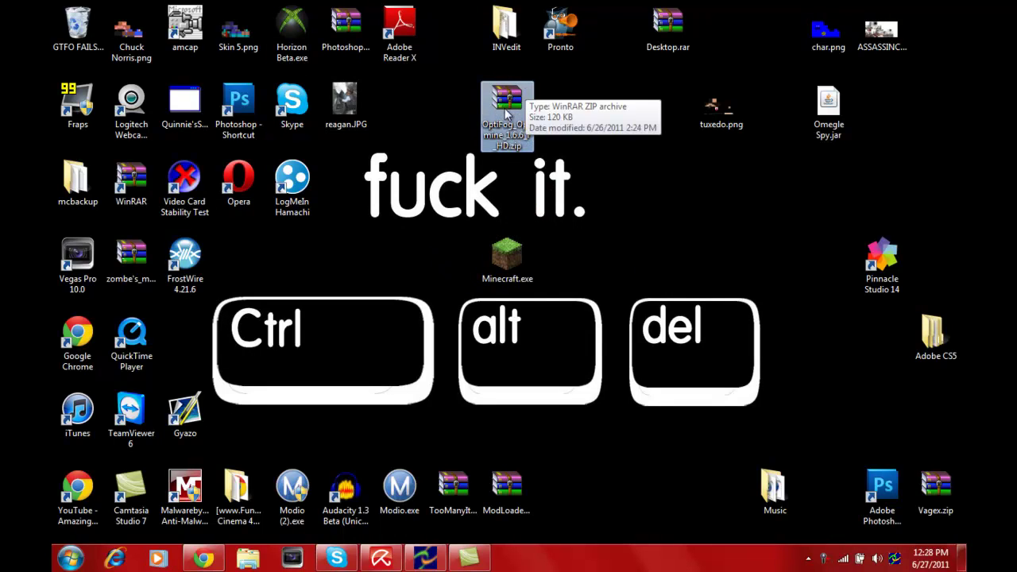
{"action": "left_click_drag", "start_coordinate": [507, 97], "coordinate": [614, 249]}
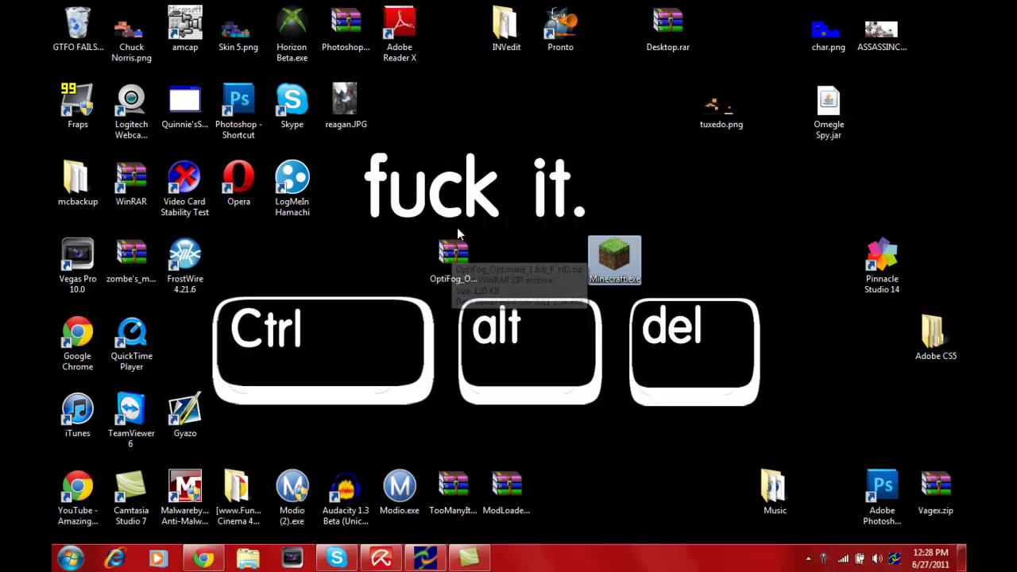
{"action": "left_click", "coordinate": [461, 256]}
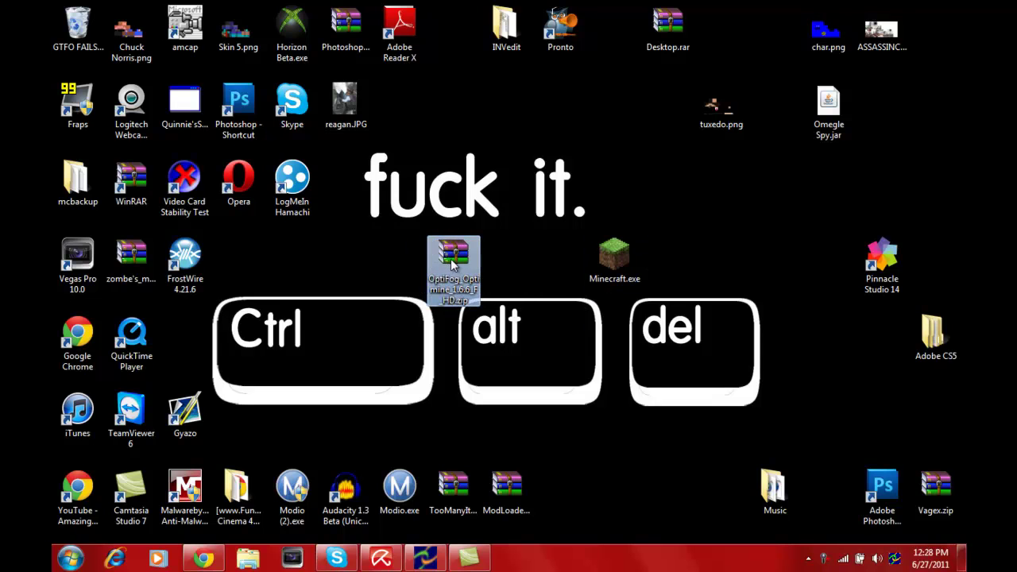
{"action": "mouse_move", "coordinate": [456, 262]}
{"action": "left_mouse_down"}
{"action": "mouse_move", "coordinate": [527, 264]}
{"action": "mouse_move", "coordinate": [453, 258]}
{"action": "left_mouse_up"}
{"action": "left_click", "coordinate": [78, 183]}
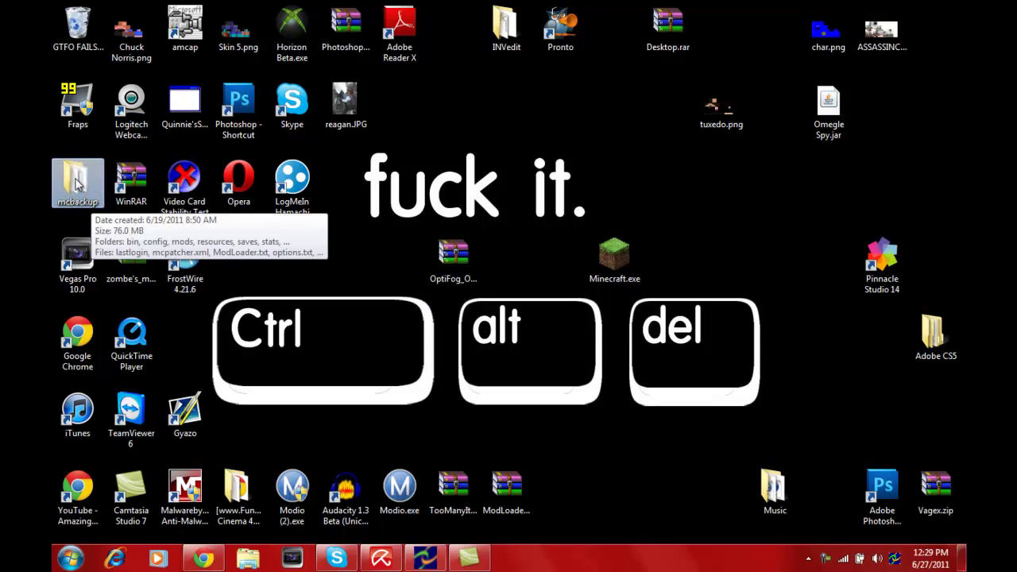
Open the .minecraft folder inside the Roaming application data folder, using %appdata% to get there
{"action": "left_click", "coordinate": [70, 559]}
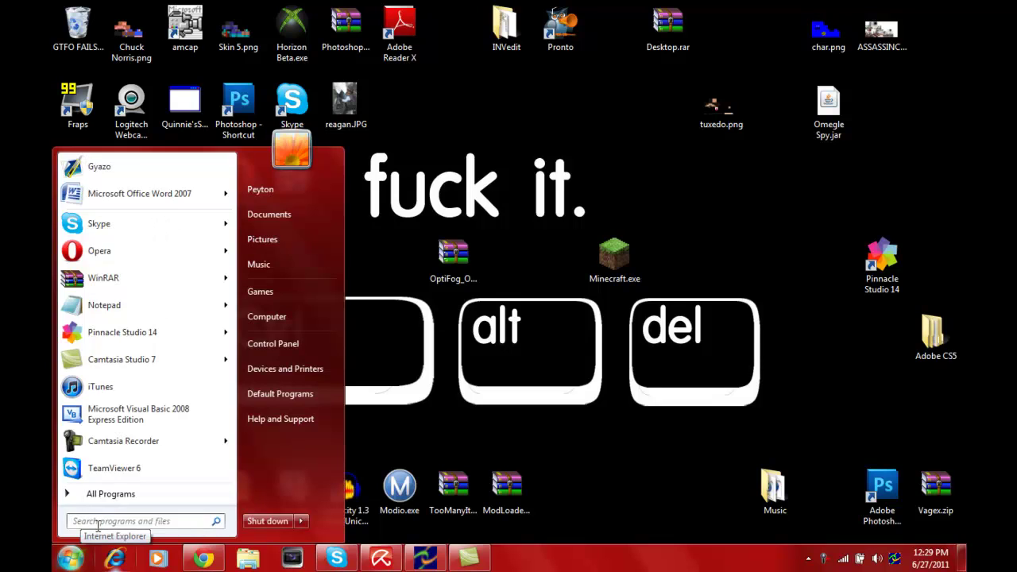
{"action": "type", "text": "%appdata%"}
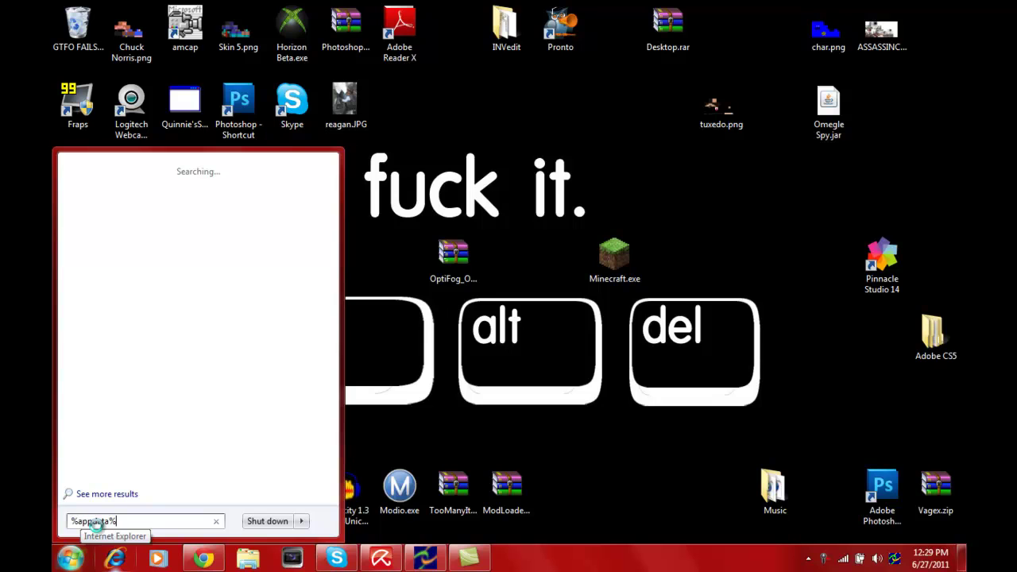
{"action": "key", "text": "Return"}
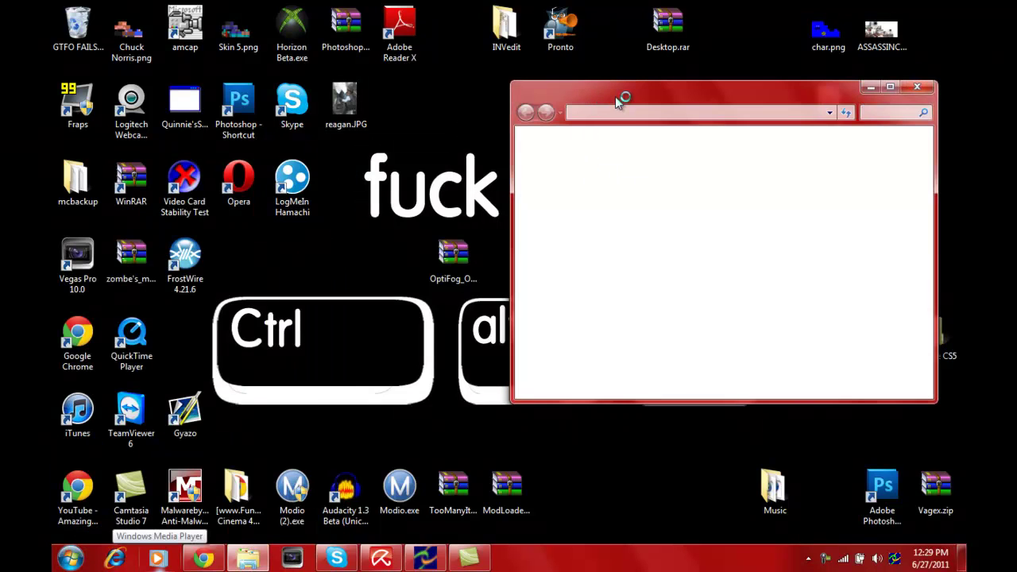
{"action": "left_click_drag", "start_coordinate": [672, 89], "coordinate": [335, 88]}
{"action": "key", "text": "Delete"}
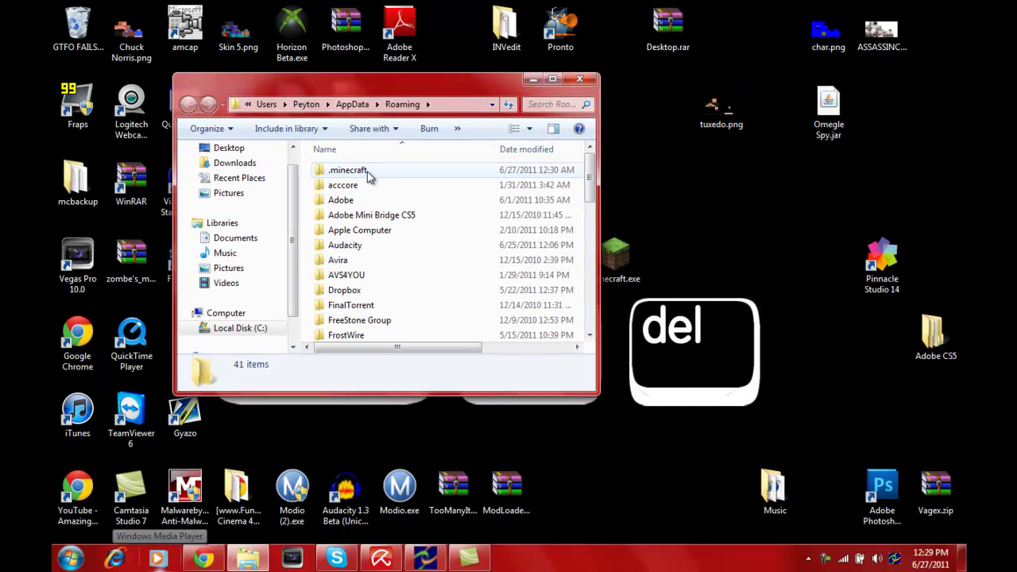
{"action": "double_click", "coordinate": [367, 173]}
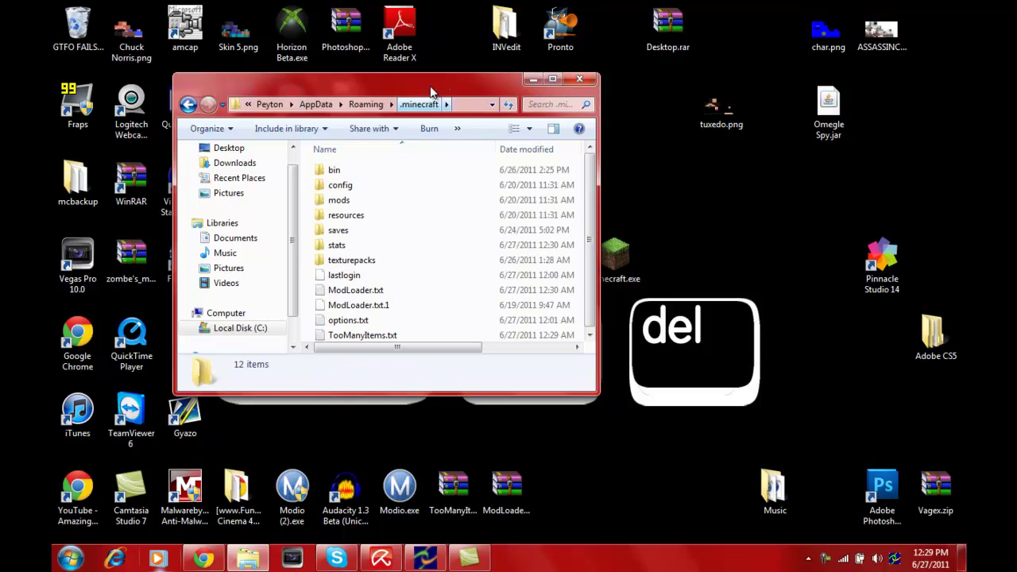
{"action": "left_click_drag", "start_coordinate": [454, 90], "coordinate": [399, 52]}
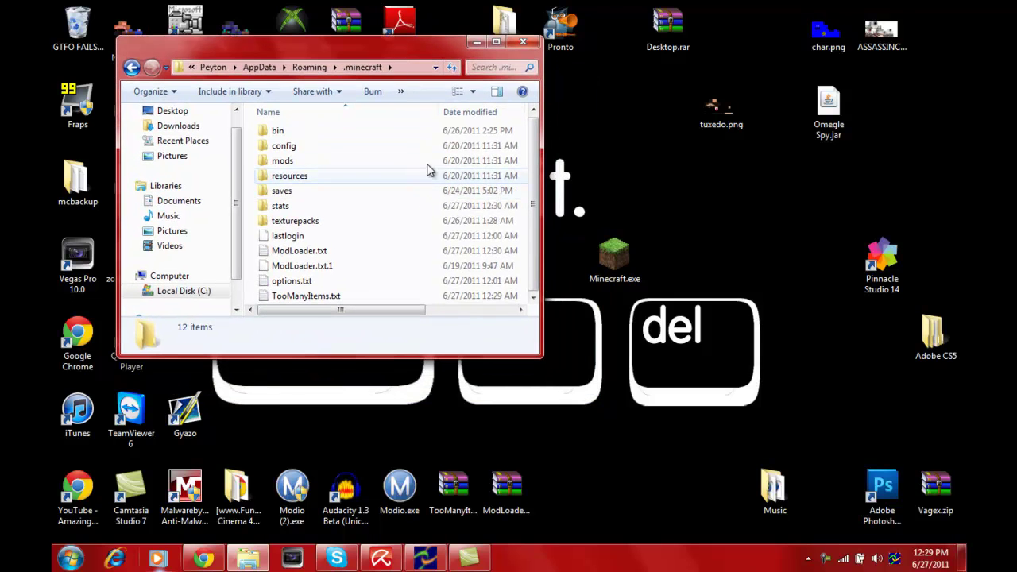
Copy all files and folders in the .minecraft folder, with its window maximized
{"action": "scroll", "coordinate": [323, 234], "scroll_direction": "up", "scroll_amount": 1}
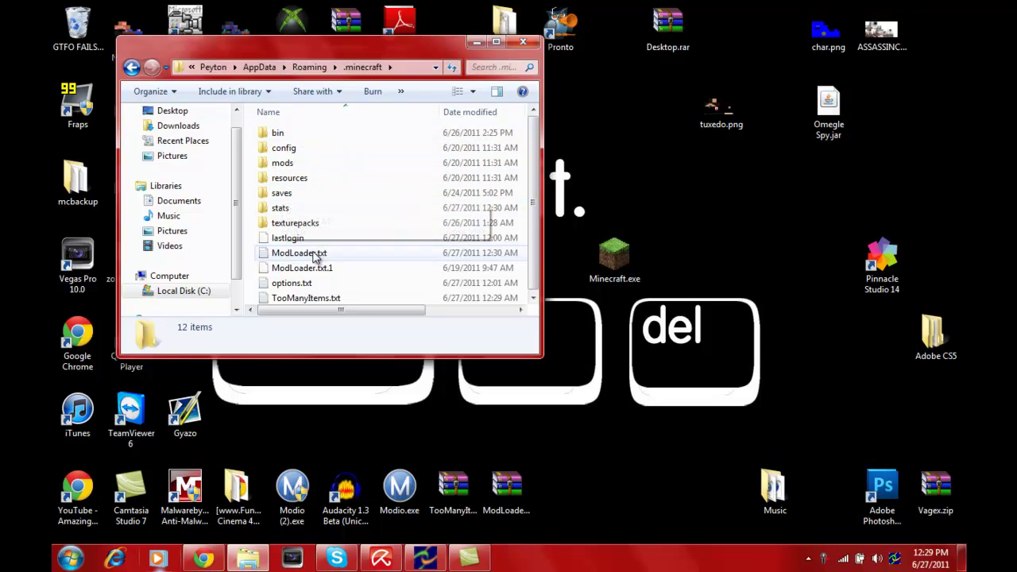
{"action": "scroll", "coordinate": [414, 216], "scroll_direction": "down", "scroll_amount": 1}
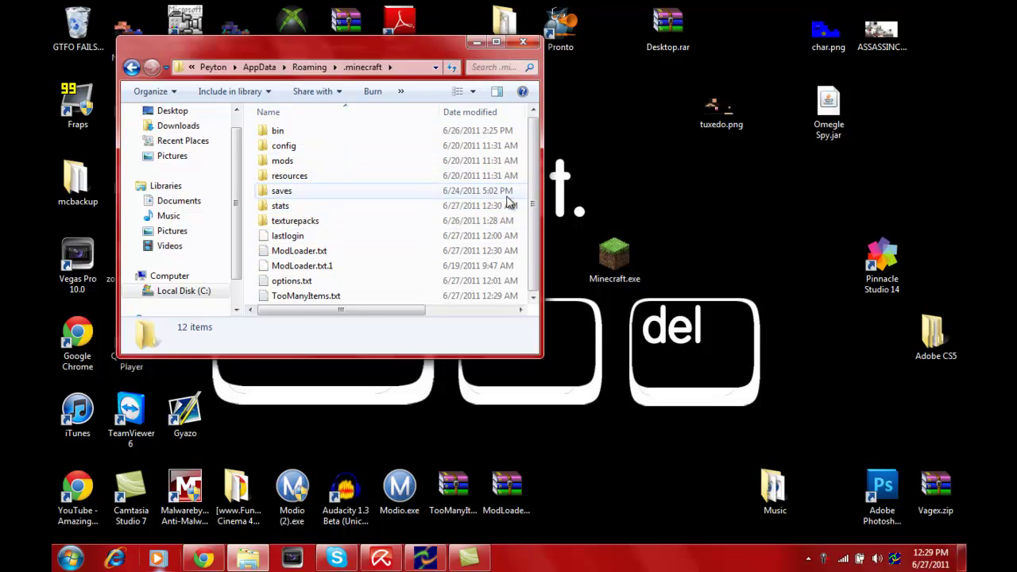
{"action": "left_click", "coordinate": [496, 41]}
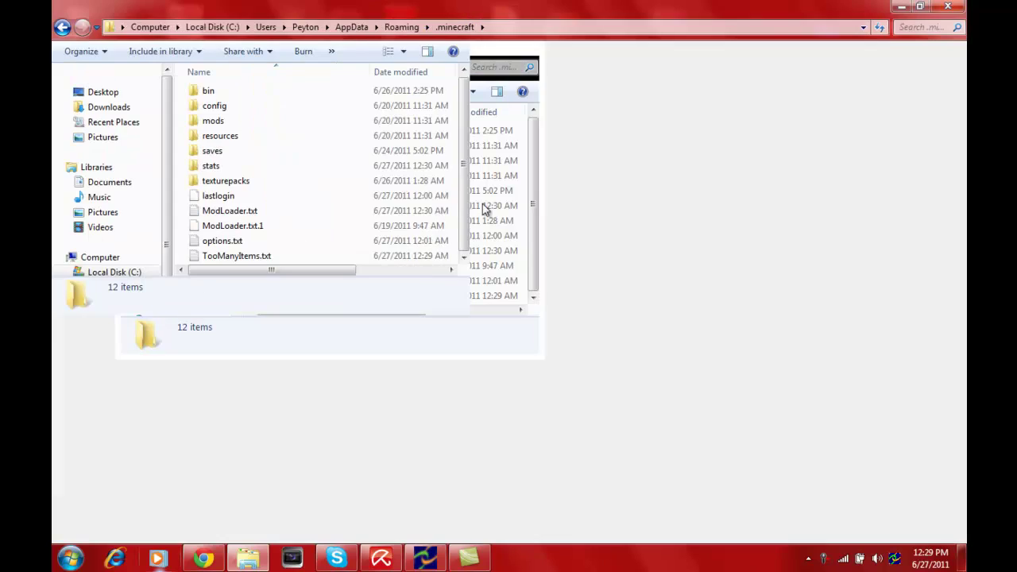
{"action": "left_click_drag", "start_coordinate": [665, 390], "coordinate": [220, 84]}
{"action": "right_click", "coordinate": [237, 112]}
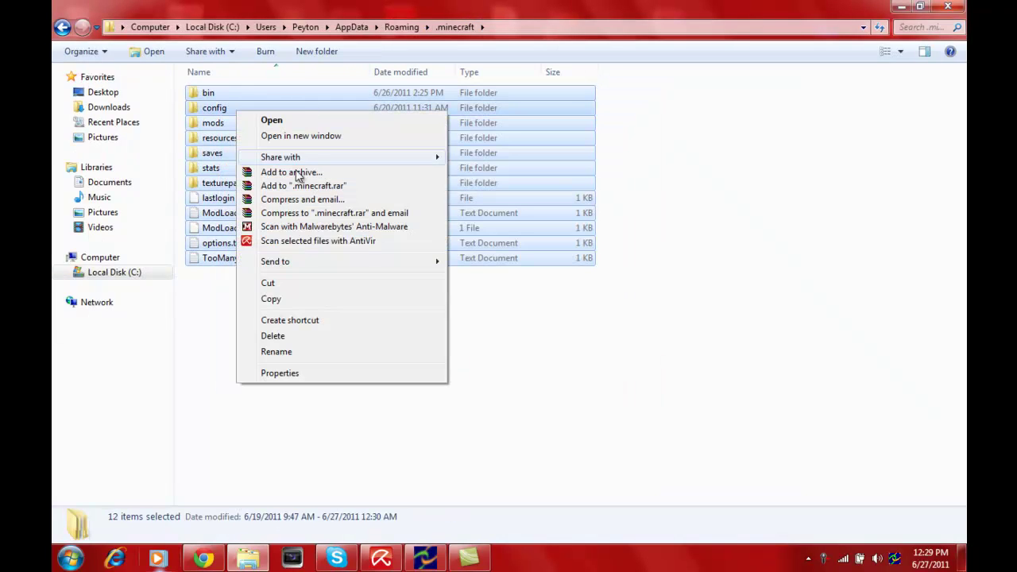
{"action": "left_click", "coordinate": [310, 300]}
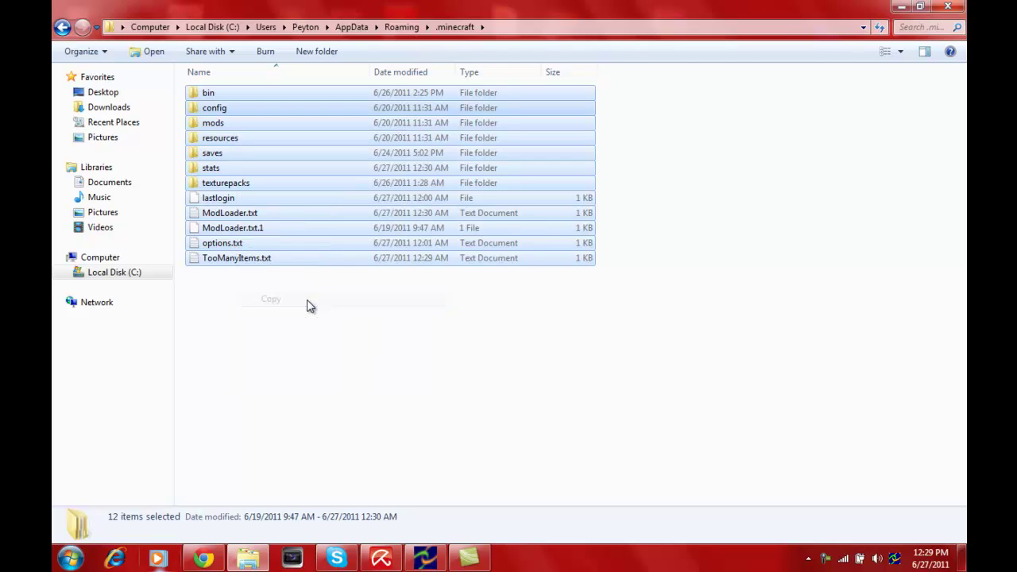
Minimize the .minecraft window and create a new desktop folder named "Minecraft Backup"
{"action": "left_click", "coordinate": [901, 7]}
{"action": "right_click", "coordinate": [712, 224]}
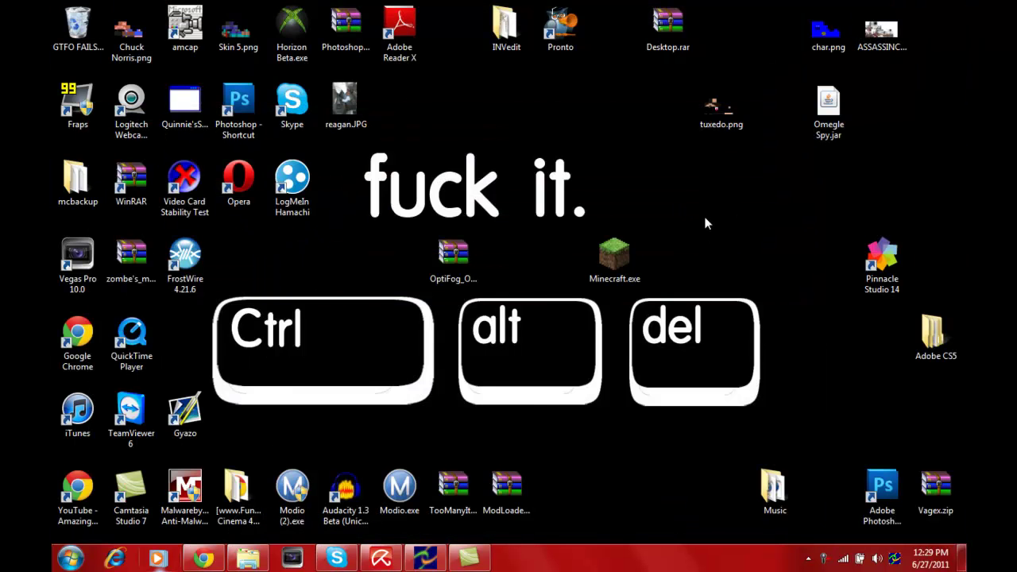
{"action": "right_click", "coordinate": [761, 203]}
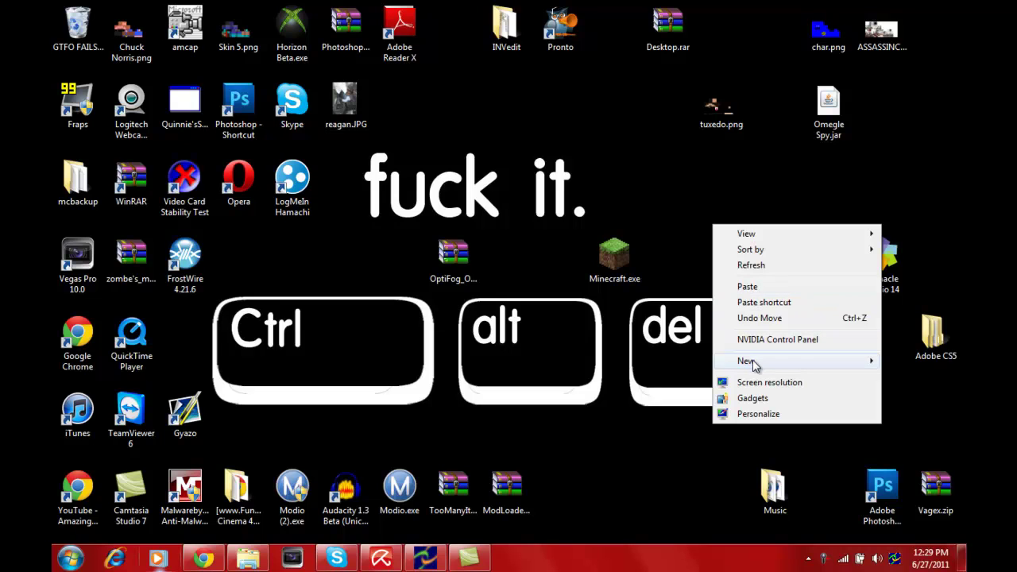
{"action": "mouse_move", "coordinate": [753, 365]}
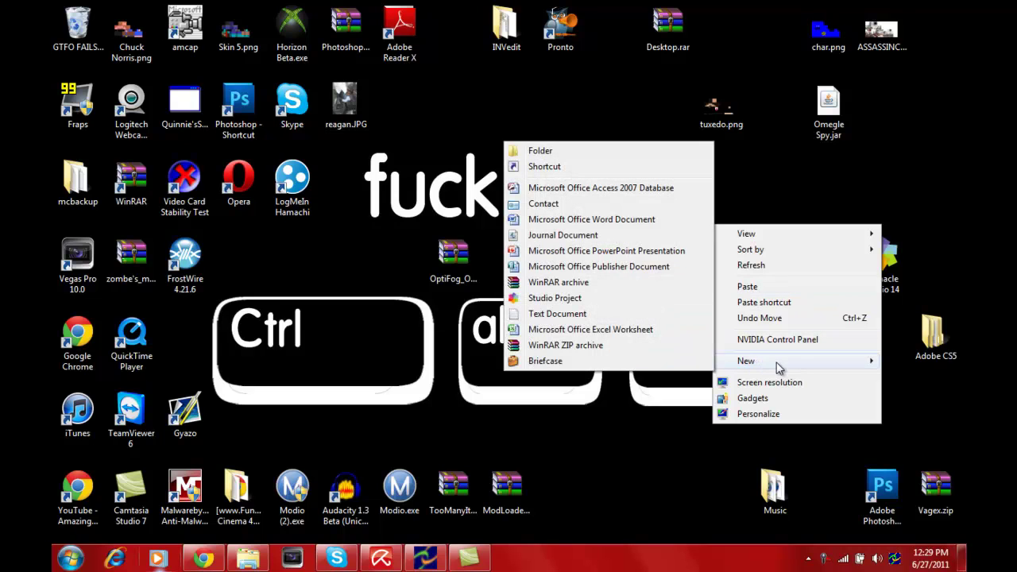
{"action": "left_click", "coordinate": [551, 151]}
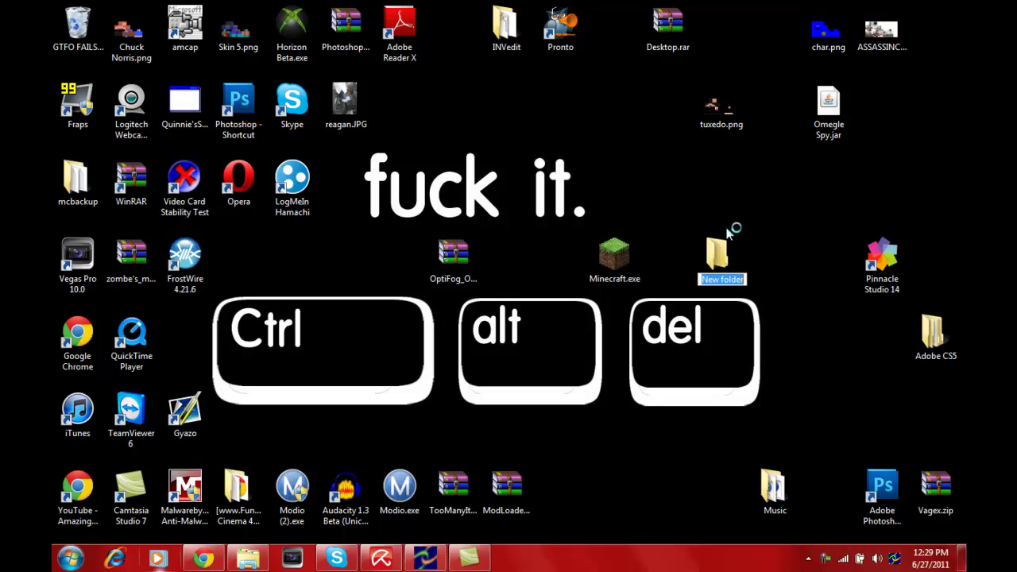
{"action": "type", "text": "Min"}
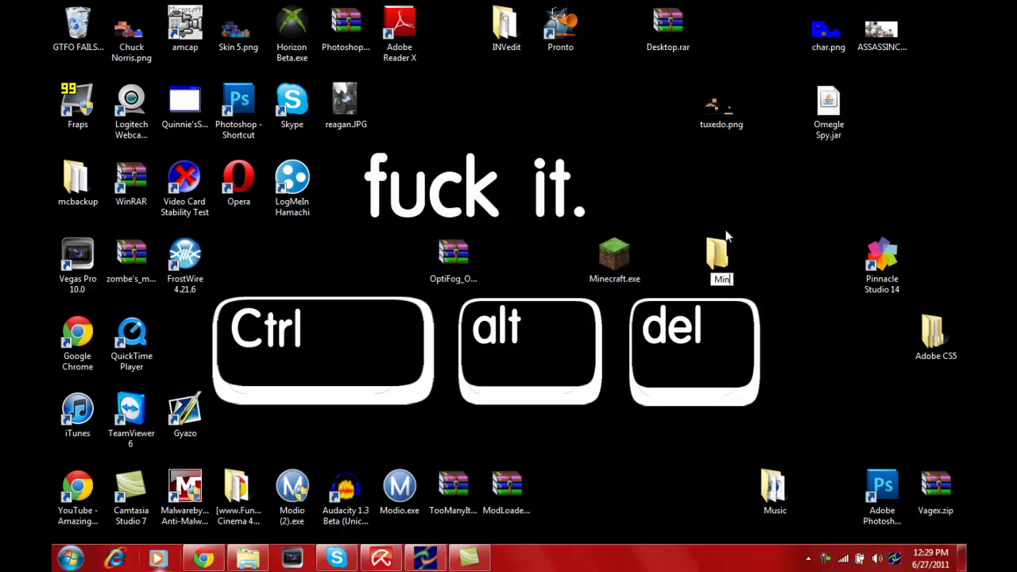
{"action": "type", "text": "ecraft Backup"}
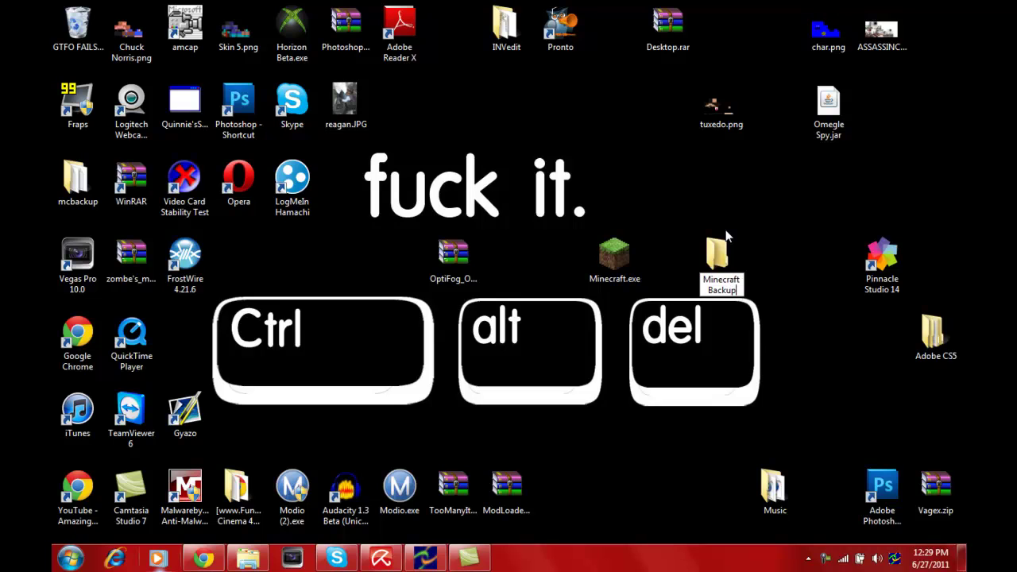
{"action": "key", "text": "Return"}
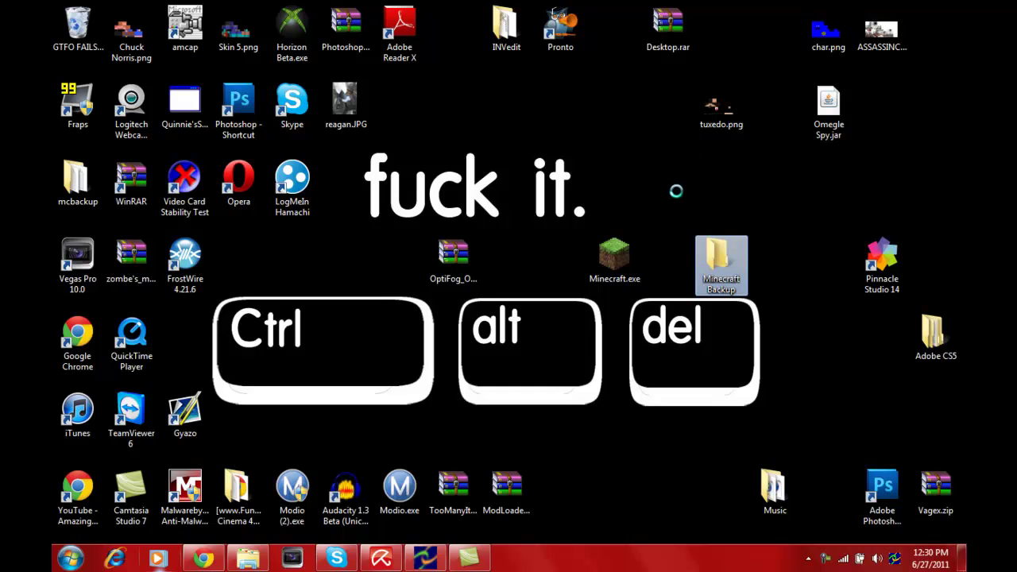
Open the Minecraft Backup folder and paste the copied .minecraft contents into it
{"action": "key", "text": "Return"}
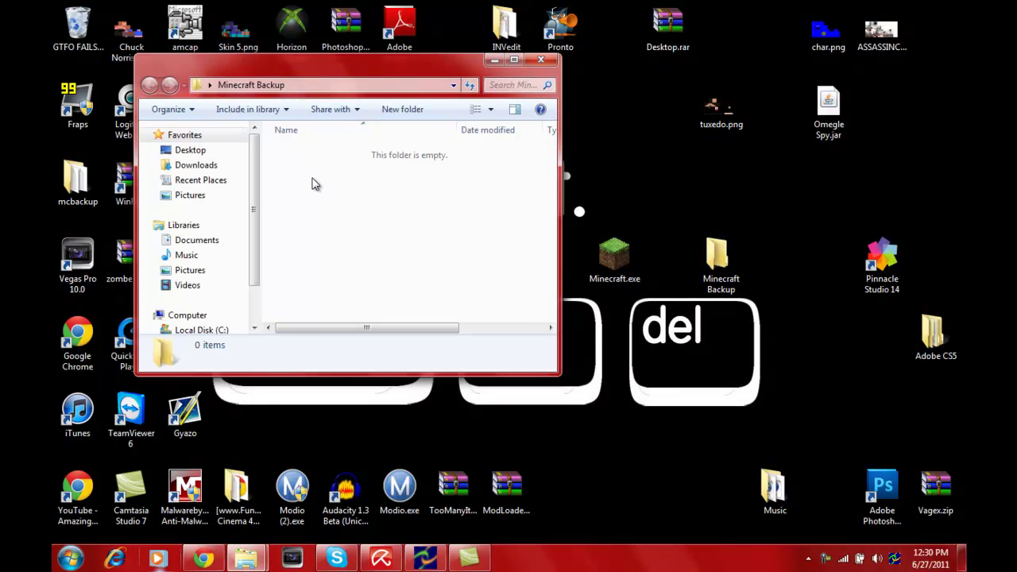
{"action": "right_click", "coordinate": [311, 183]}
{"action": "left_click", "coordinate": [362, 279]}
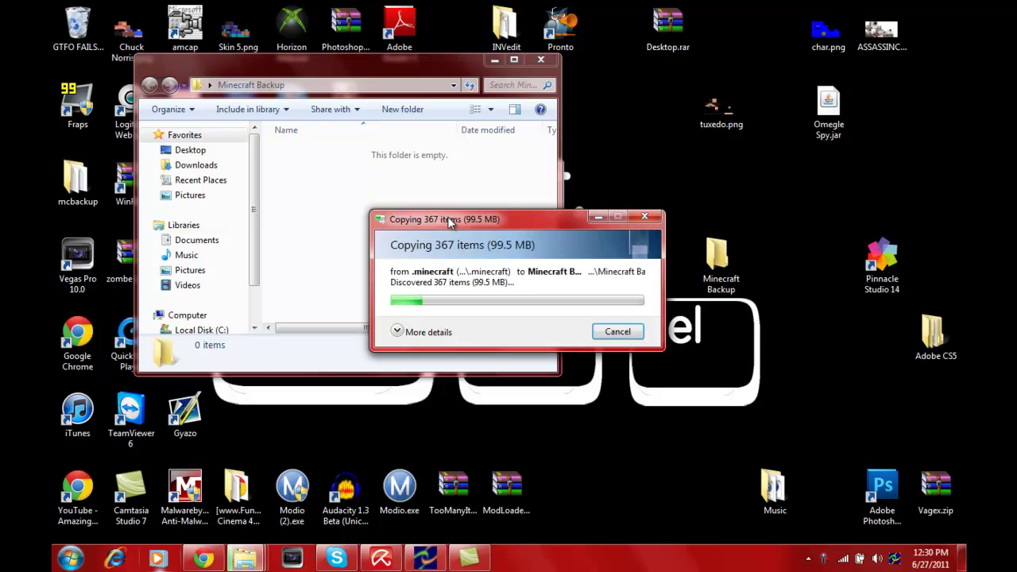
{"action": "left_click_drag", "start_coordinate": [448, 218], "coordinate": [494, 167]}
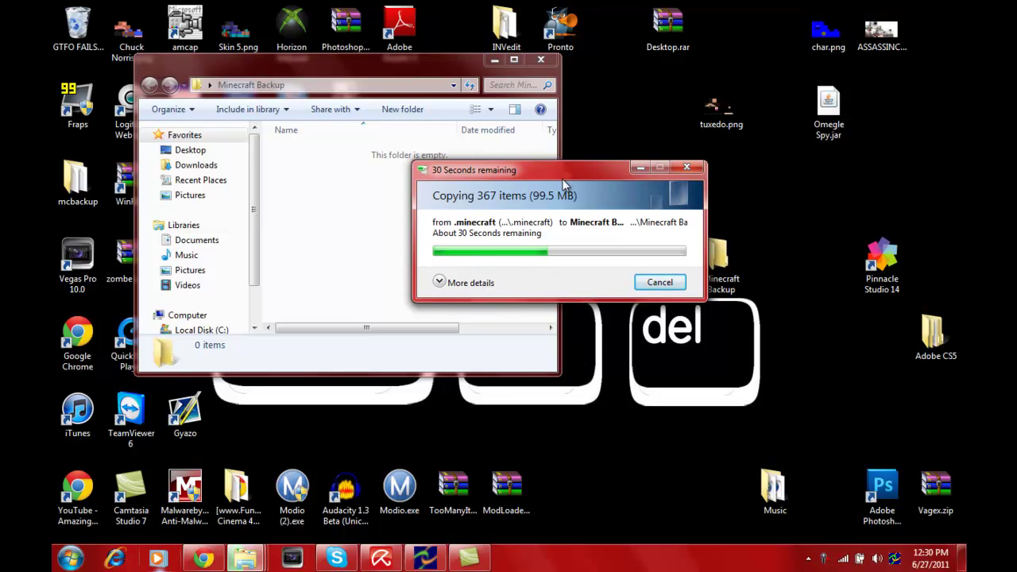
{"action": "left_click_drag", "start_coordinate": [575, 168], "coordinate": [435, 200]}
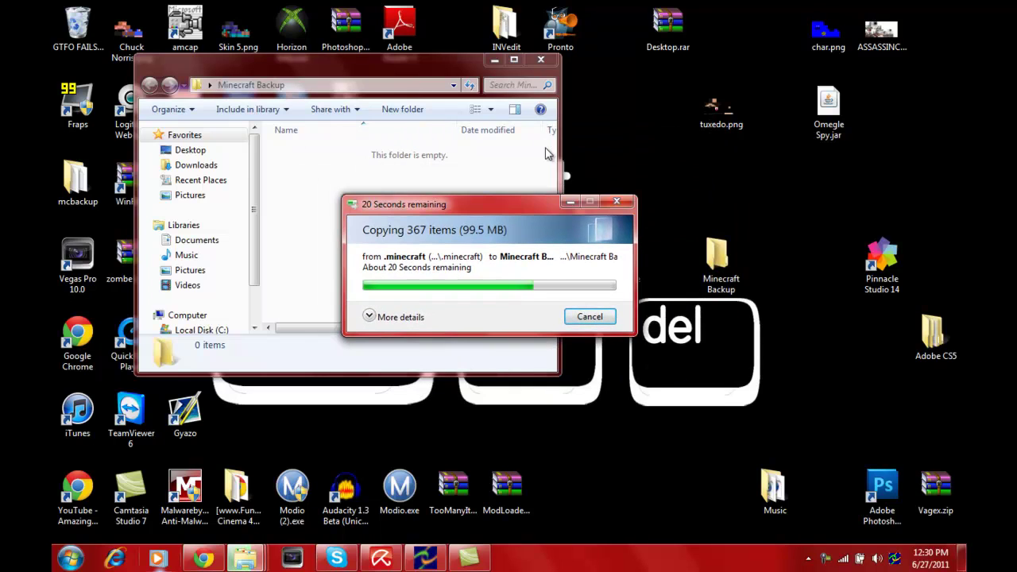
{"action": "left_click_drag", "start_coordinate": [545, 165], "coordinate": [474, 164]}
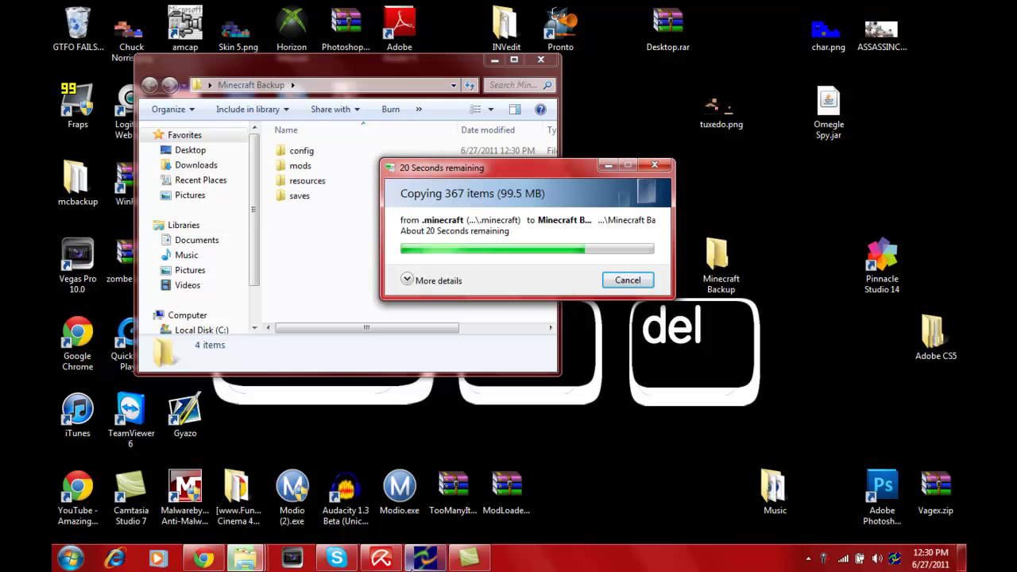
{"action": "left_click", "coordinate": [427, 558]}
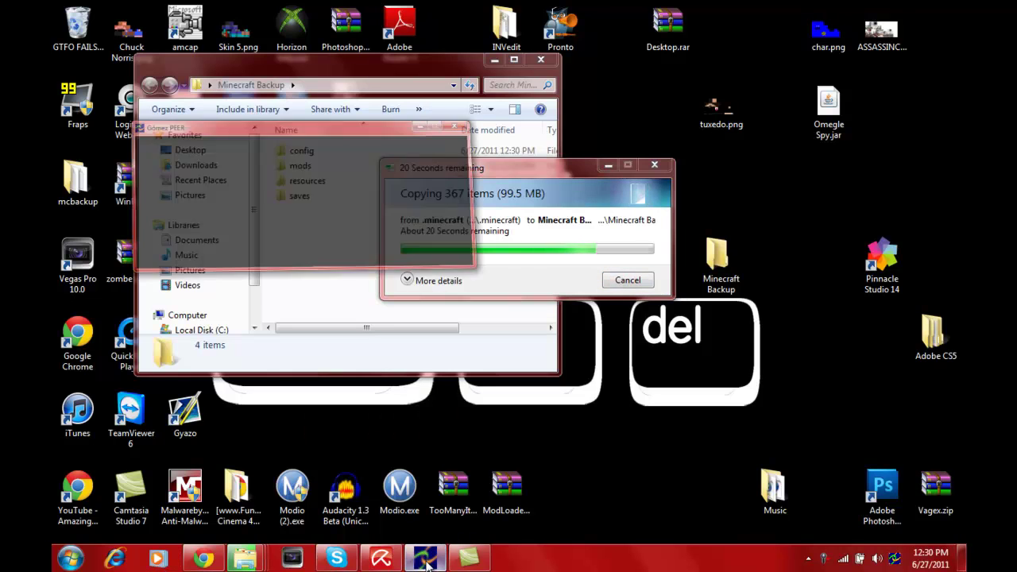
{"action": "left_click", "coordinate": [426, 561]}
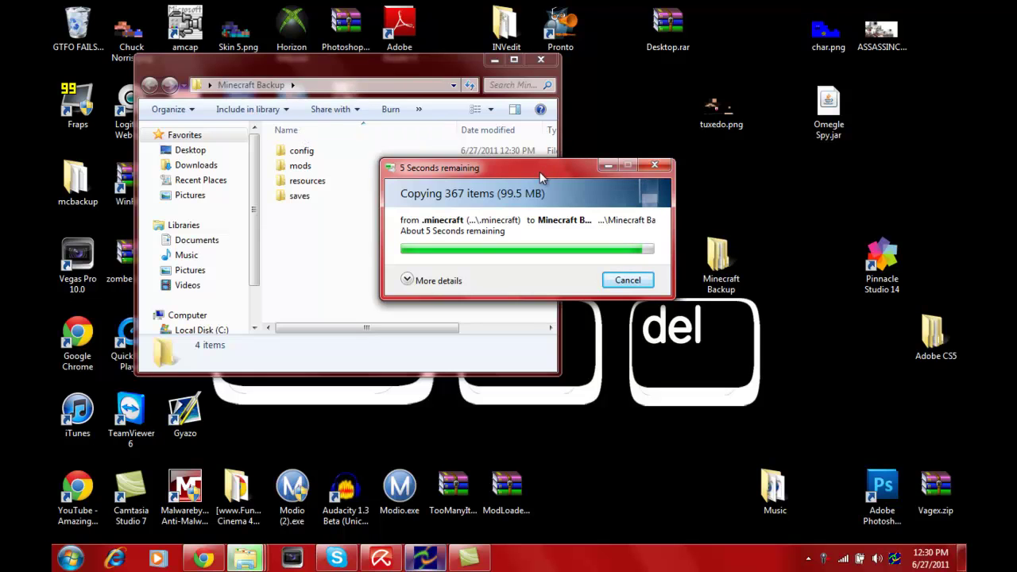
{"action": "left_click_drag", "start_coordinate": [517, 171], "coordinate": [512, 107]}
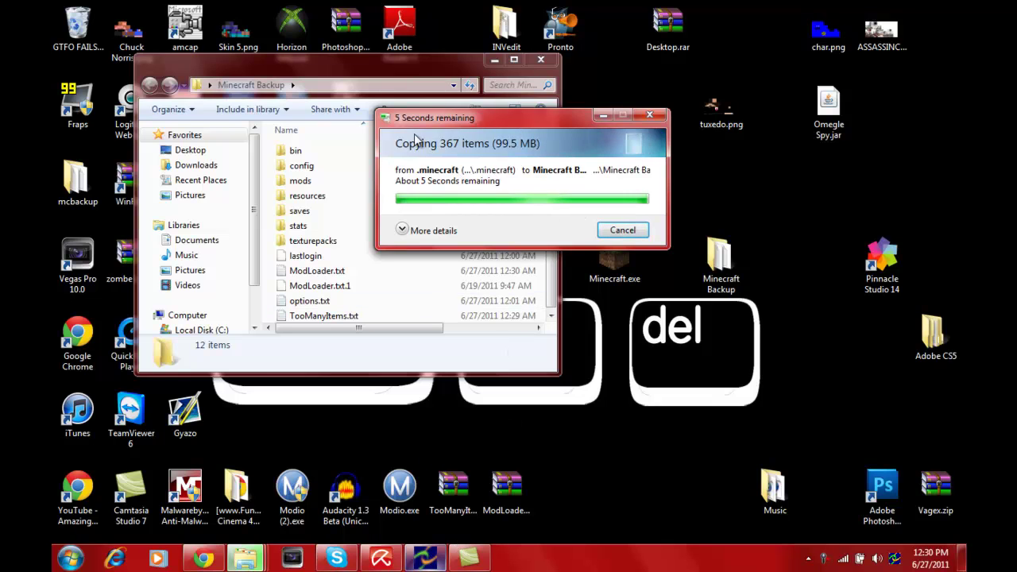
Close the Minecraft Backup window and move its folder to an empty desktop spot below tuxedo.png
{"action": "left_click", "coordinate": [543, 59]}
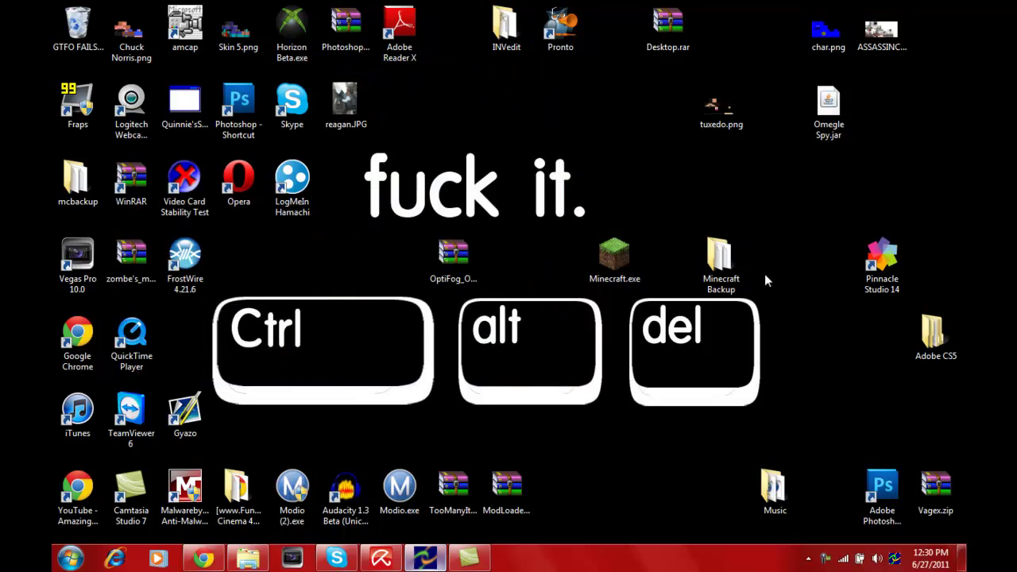
{"action": "left_click_drag", "start_coordinate": [721, 256], "coordinate": [750, 182]}
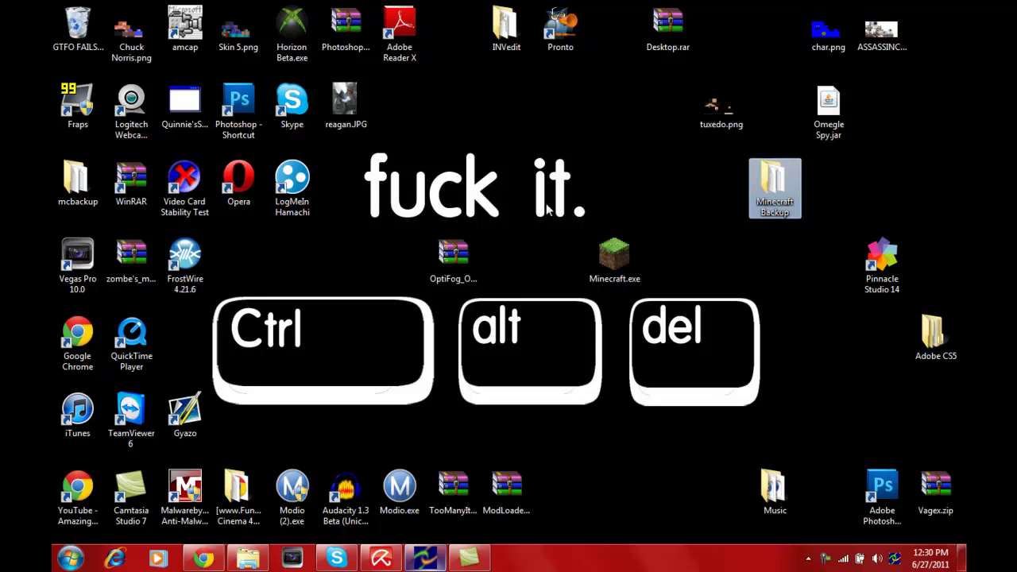
Delete all files and folders in the original .minecraft folder and minimize its window
{"action": "left_click", "coordinate": [244, 559]}
{"action": "left_click_drag", "start_coordinate": [359, 393], "coordinate": [222, 94]}
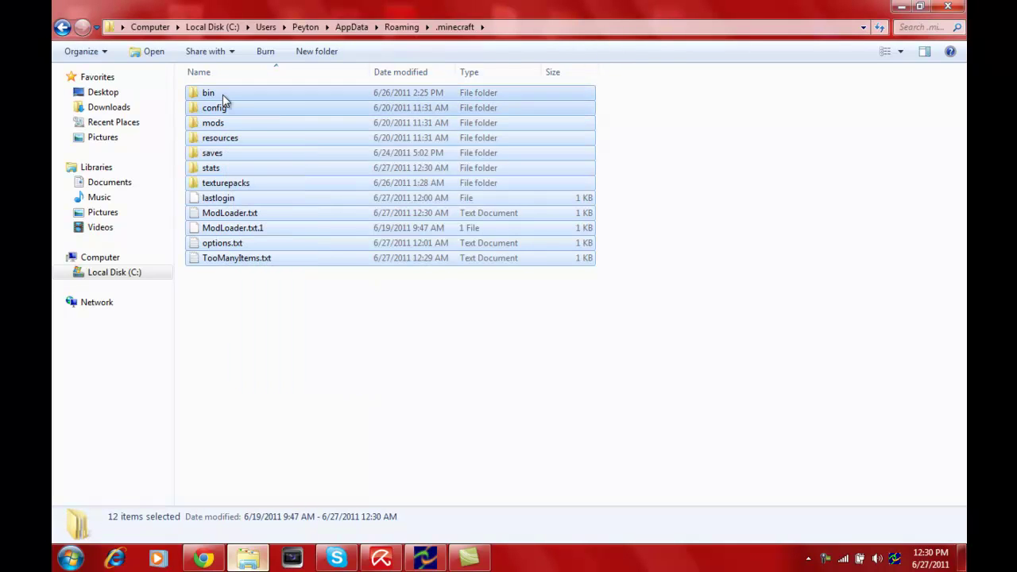
{"action": "right_click", "coordinate": [223, 95]}
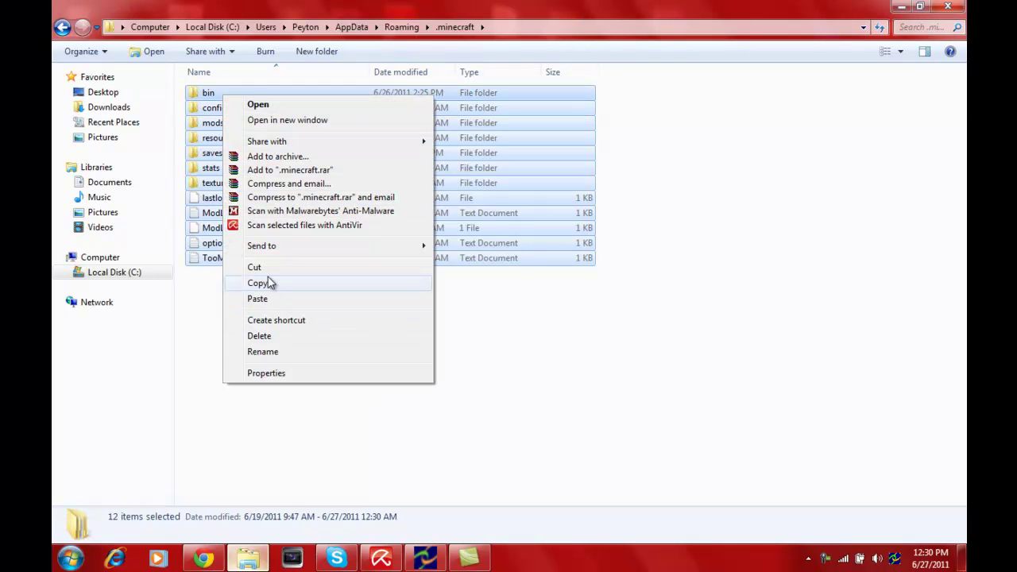
{"action": "left_click", "coordinate": [260, 337]}
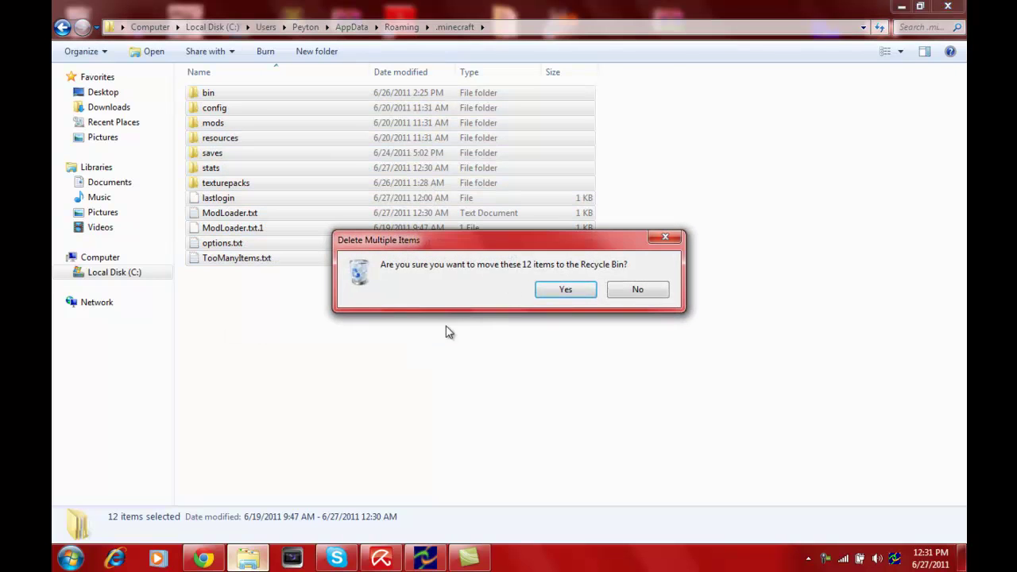
{"action": "left_click", "coordinate": [572, 295]}
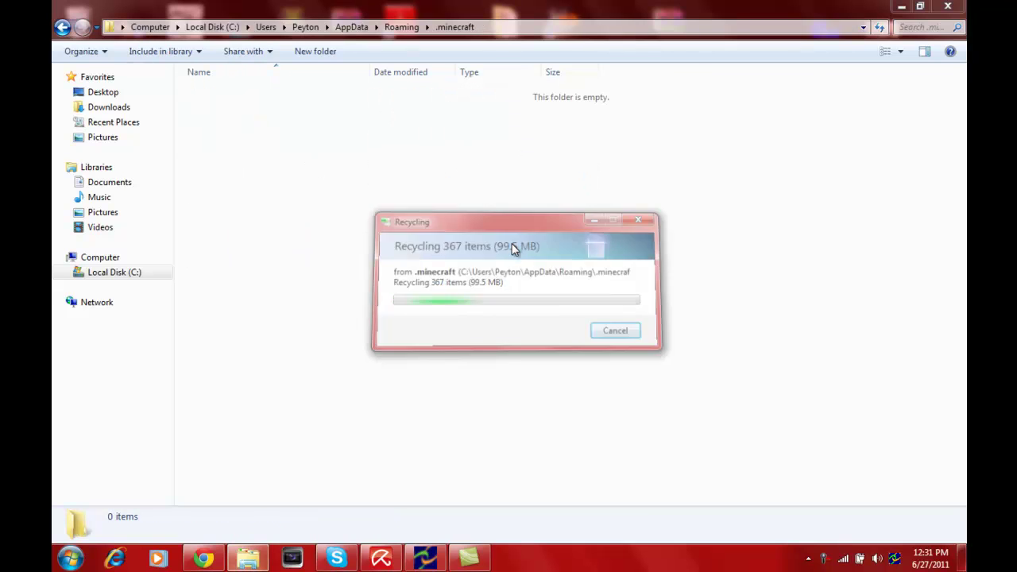
{"action": "left_click", "coordinate": [903, 8]}
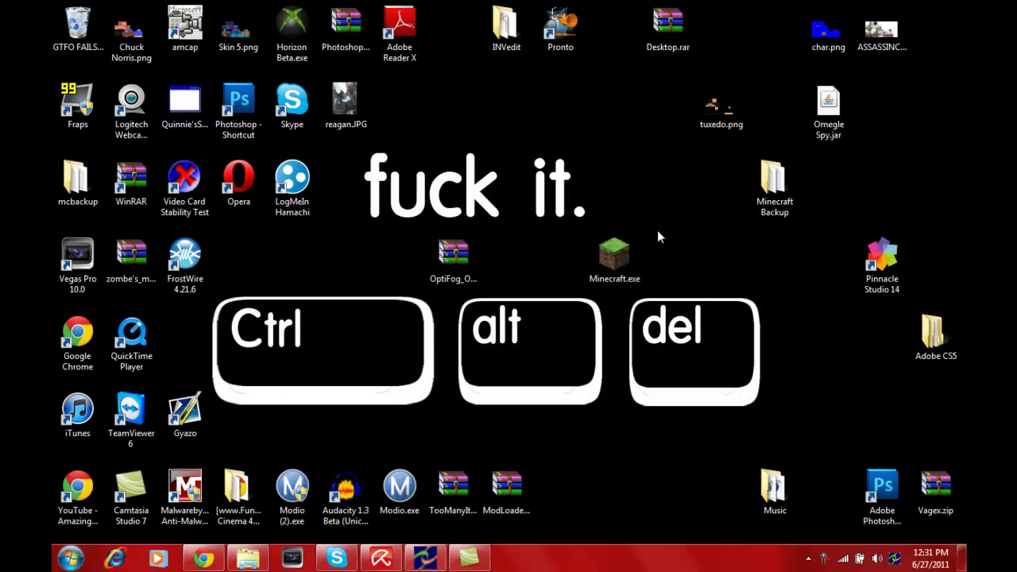
Move the Minecraft.exe icon to the desktop spot directly beside the OptiFog archive
{"action": "double_click", "coordinate": [619, 263]}
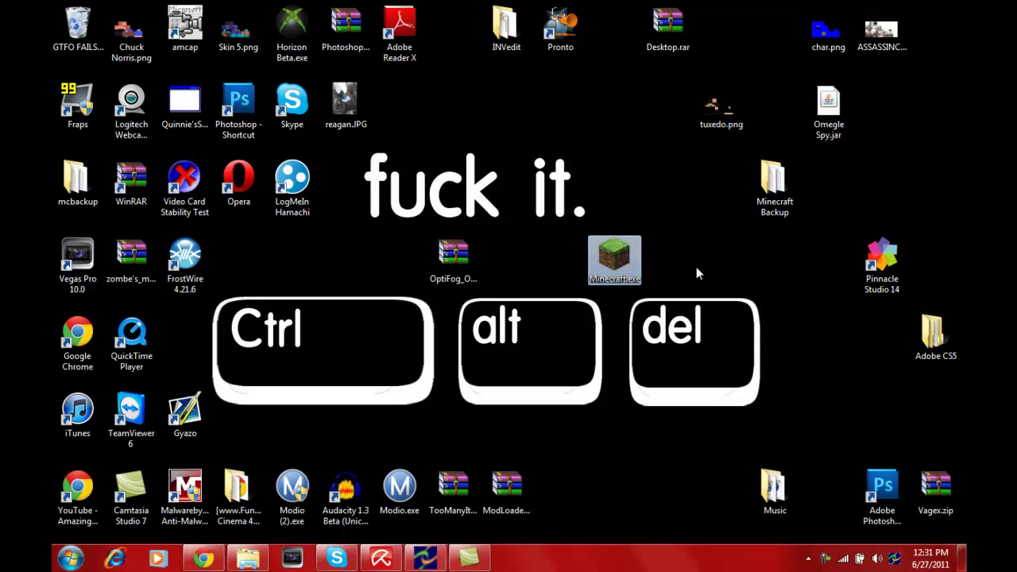
{"action": "left_click_drag", "start_coordinate": [616, 262], "coordinate": [614, 178]}
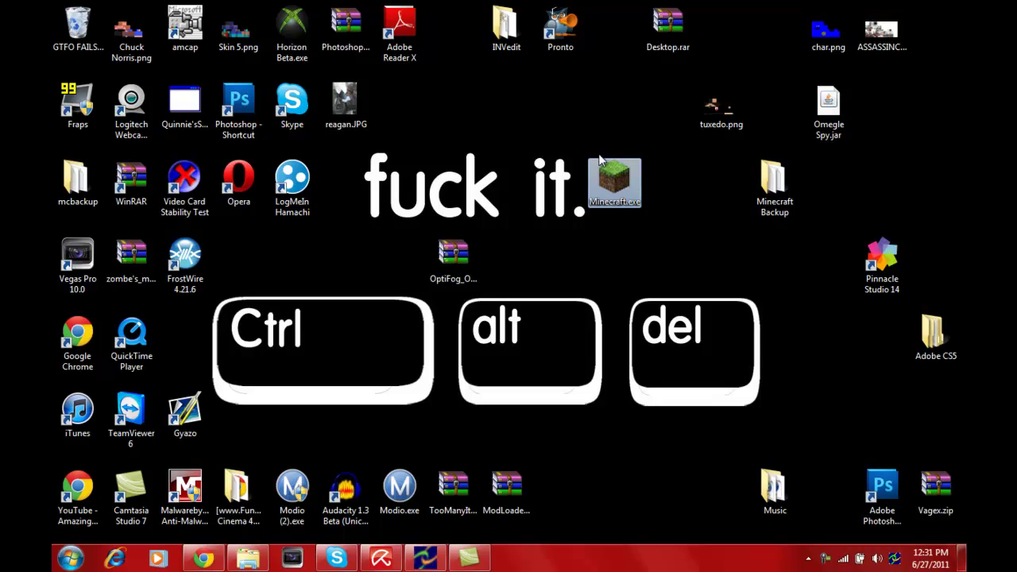
{"action": "left_click_drag", "start_coordinate": [600, 170], "coordinate": [517, 252]}
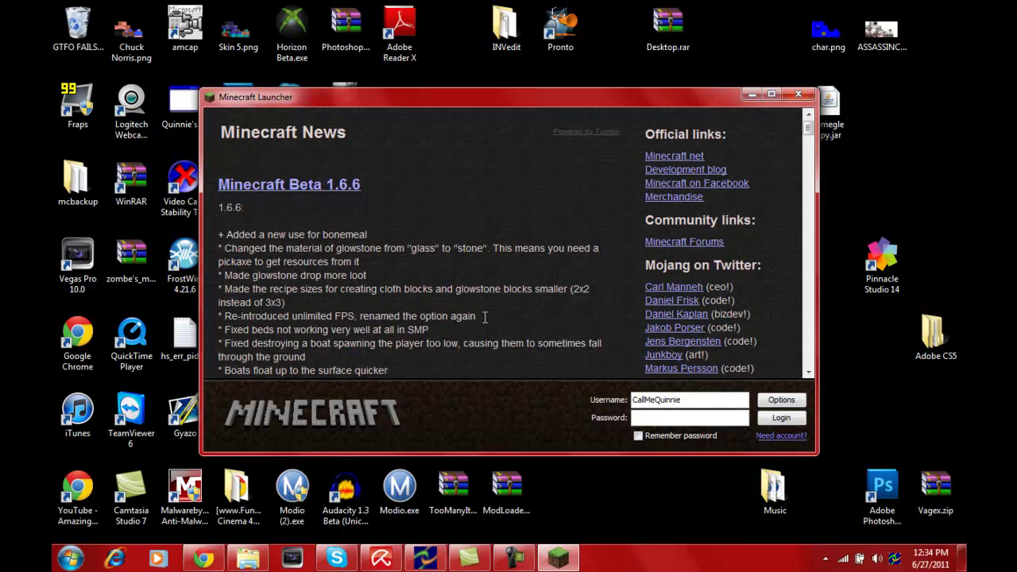
Log in through the Minecraft launcher to download fresh game files, and check the .minecraft folder during the update
{"action": "key", "text": "Return"}
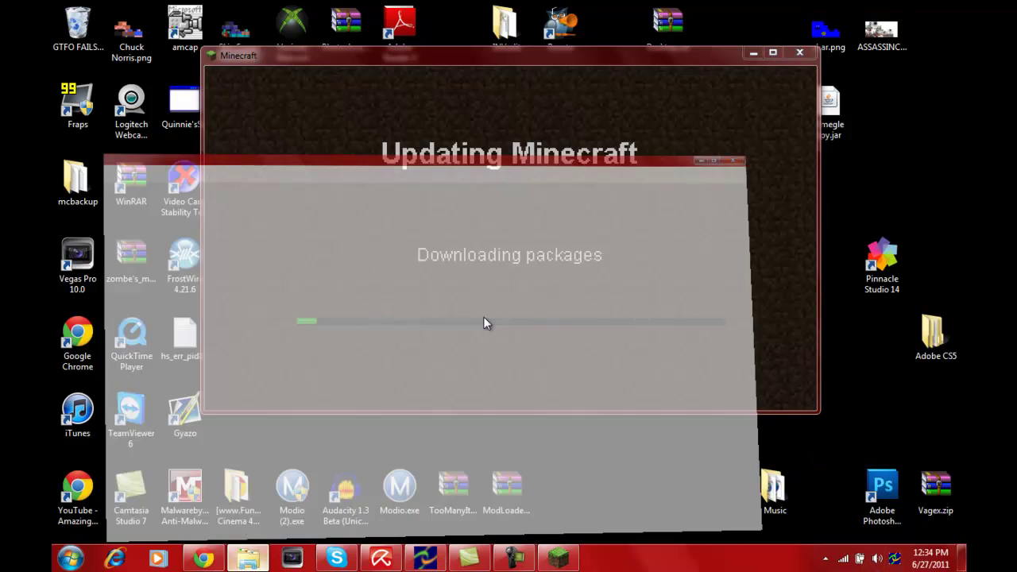
{"action": "key", "text": "alt+F4"}
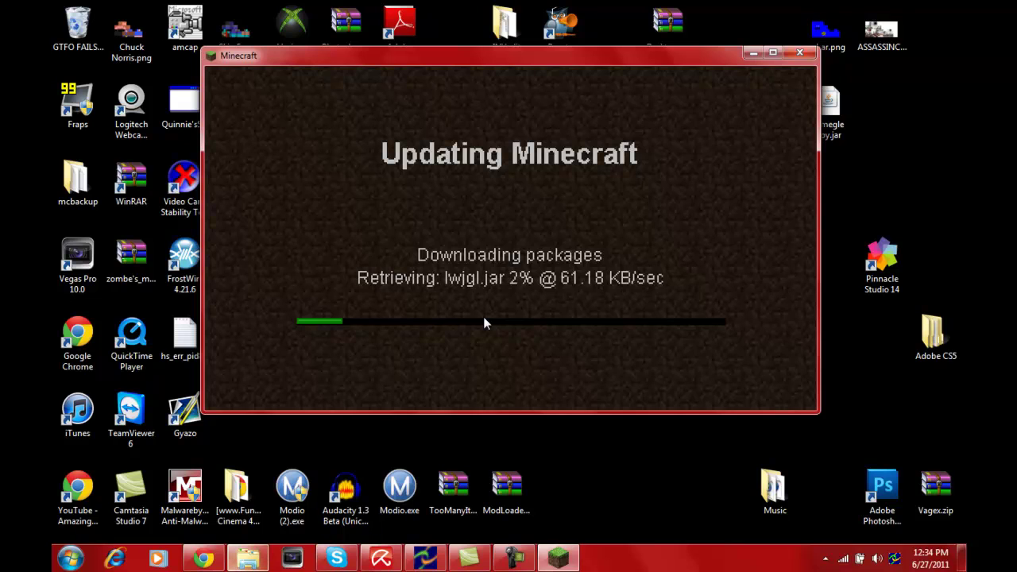
{"action": "key", "text": "super+e"}
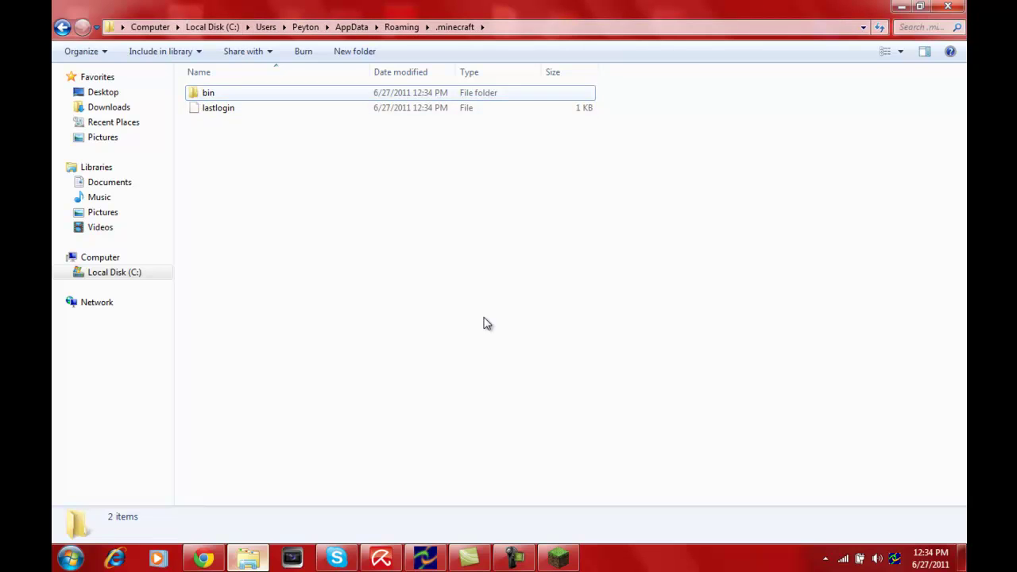
{"action": "key", "text": "alt+F4"}
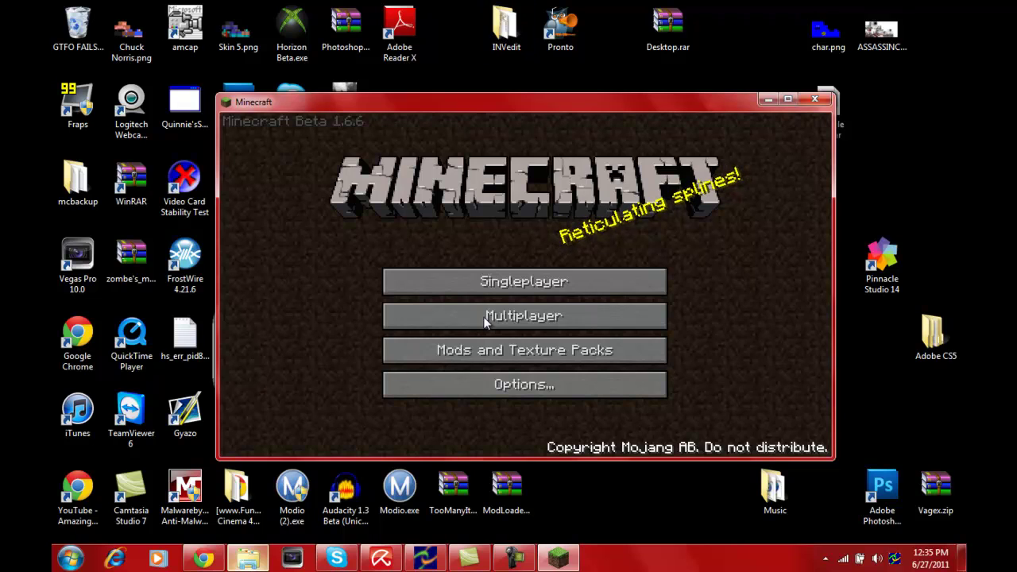
Close Minecraft and open the bin folder inside the regenerated .minecraft folder
{"action": "left_click", "coordinate": [486, 322]}
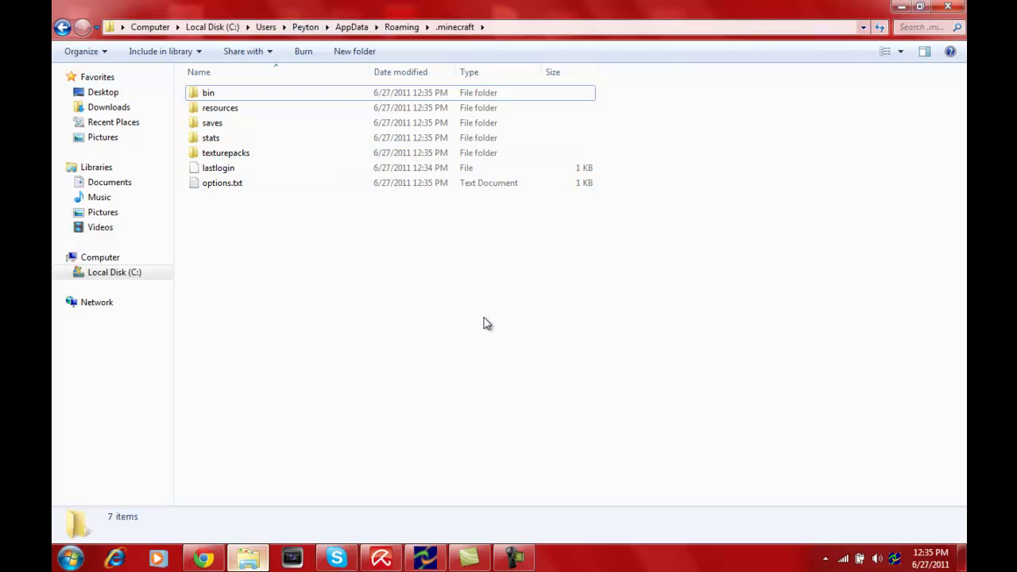
{"action": "key", "text": "ctrl+a"}
{"action": "left_click", "coordinate": [487, 324]}
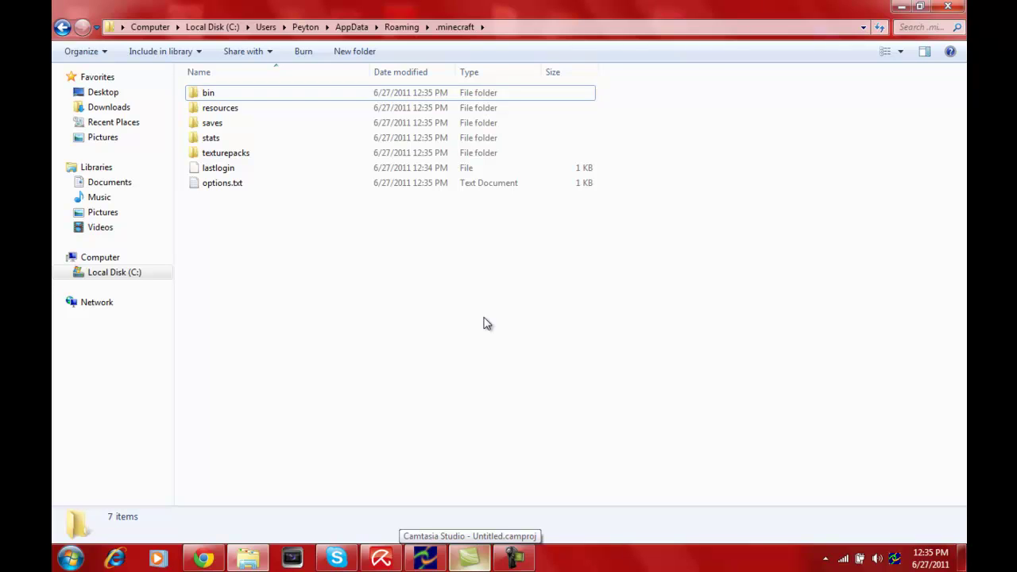
{"action": "key", "text": "Down"}
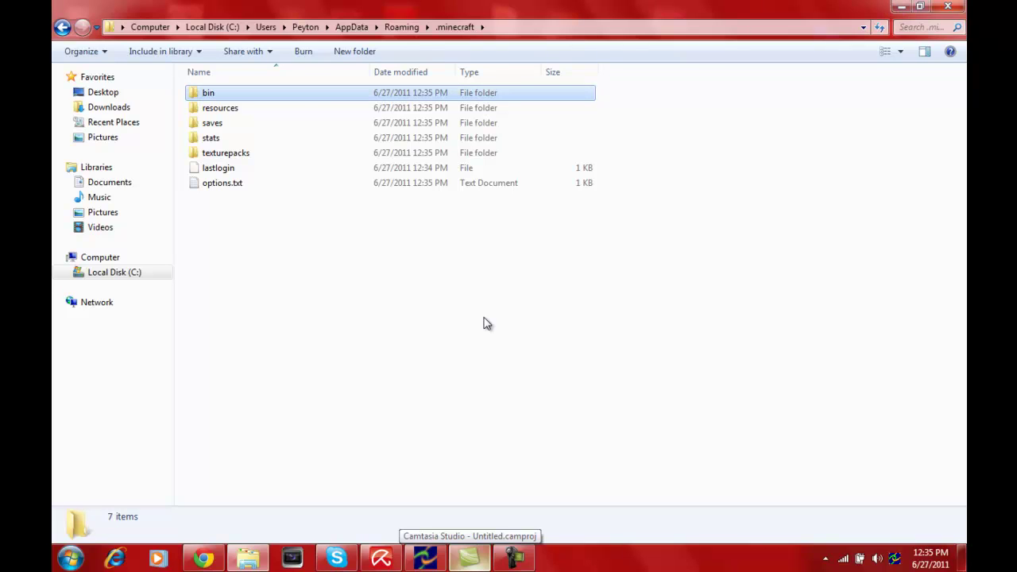
{"action": "key", "text": "Return"}
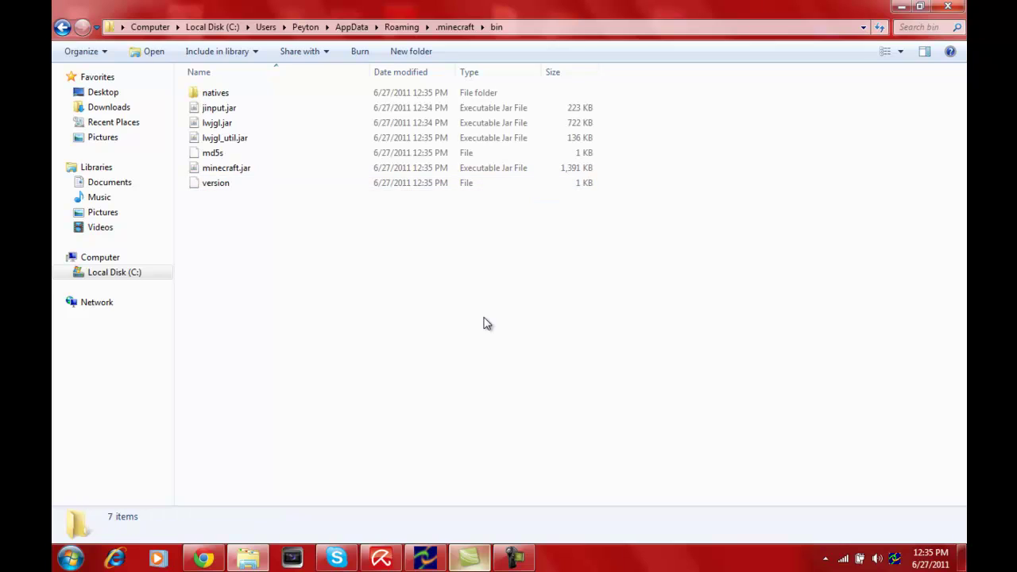
Open minecraft.jar from the bin folder with WinRAR archiver and dismiss the licence reminder
{"action": "key", "text": "m"}
{"action": "key", "text": "i"}
{"action": "key", "text": "Menu"}
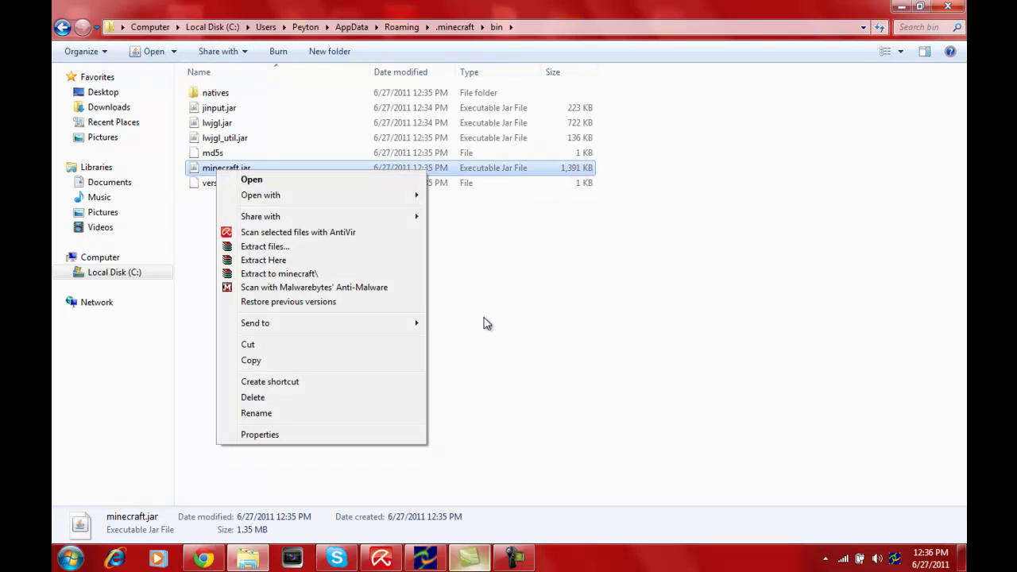
{"action": "key", "text": "Down"}
{"action": "key", "text": "Down"}
{"action": "key", "text": "Right"}
{"action": "key", "text": "Down"}
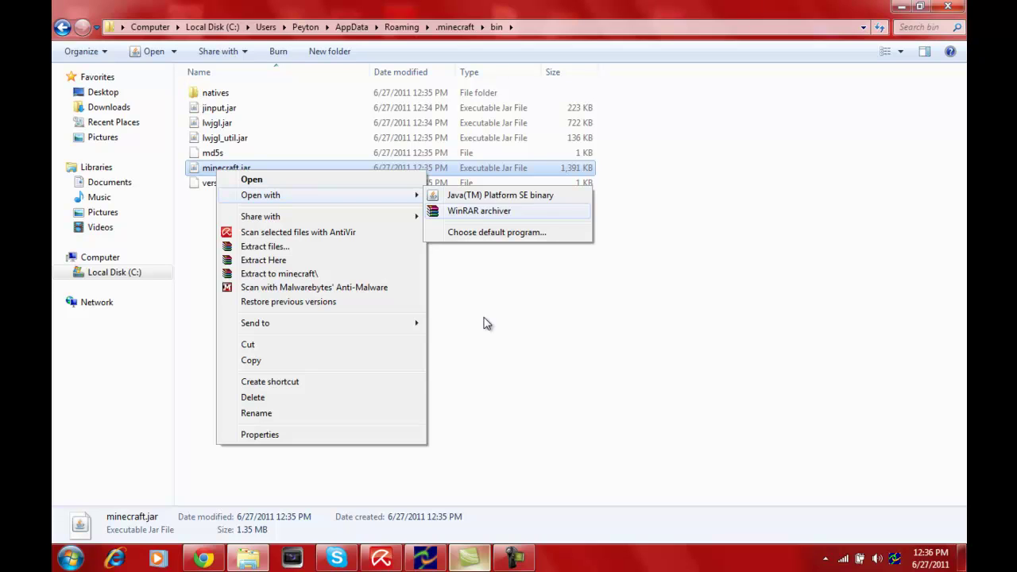
{"action": "key", "text": "Return"}
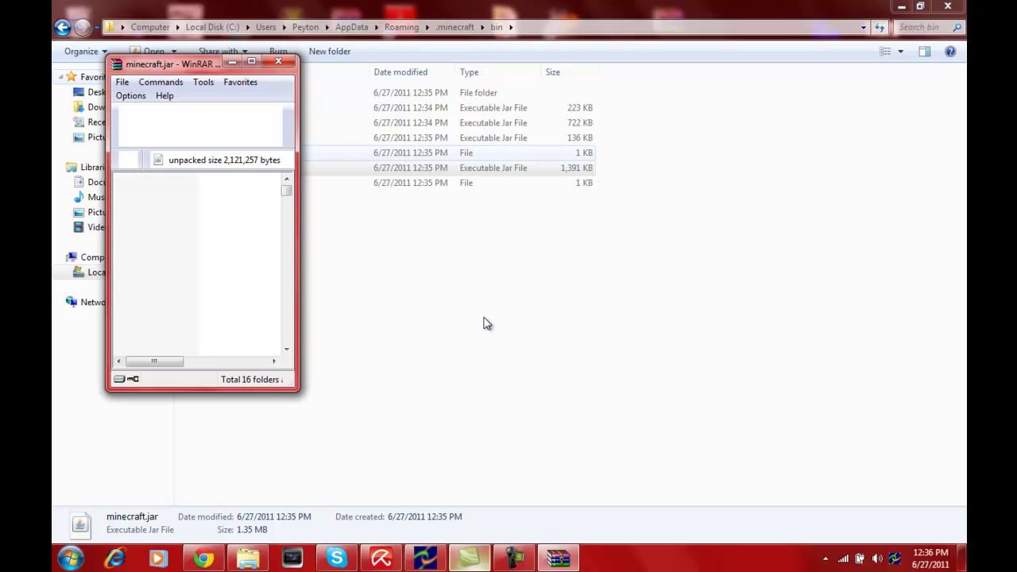
{"action": "key", "text": "Escape"}
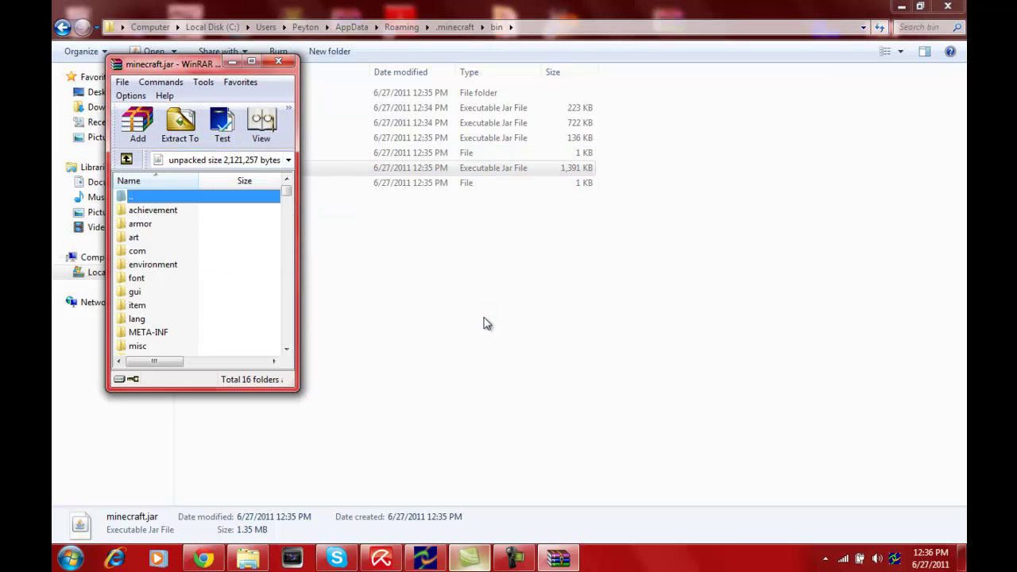
Delete the META-INF folder from the minecraft.jar archive, with the archive window maximized
{"action": "scroll", "coordinate": [487, 324], "scroll_direction": "down", "scroll_amount": 3}
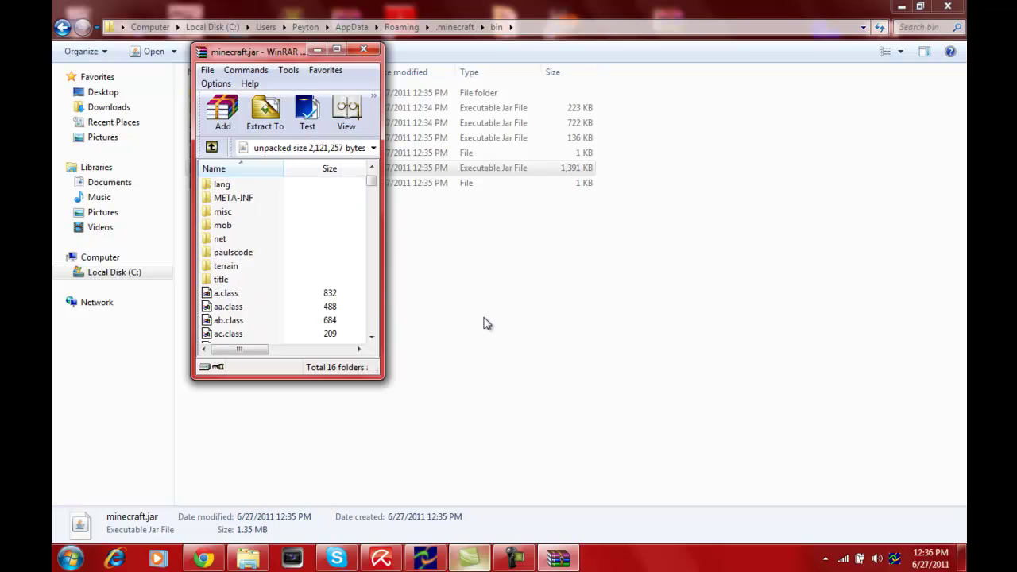
{"action": "scroll", "coordinate": [487, 323], "scroll_direction": "up", "scroll_amount": 2}
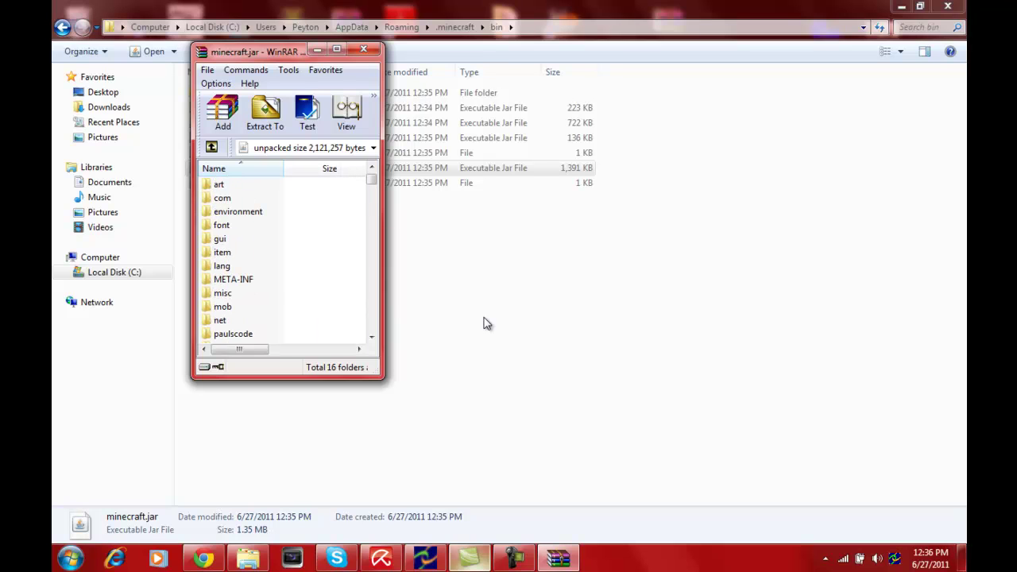
{"action": "key", "text": "m"}
{"action": "scroll", "coordinate": [487, 324], "scroll_direction": "right", "scroll_amount": 3}
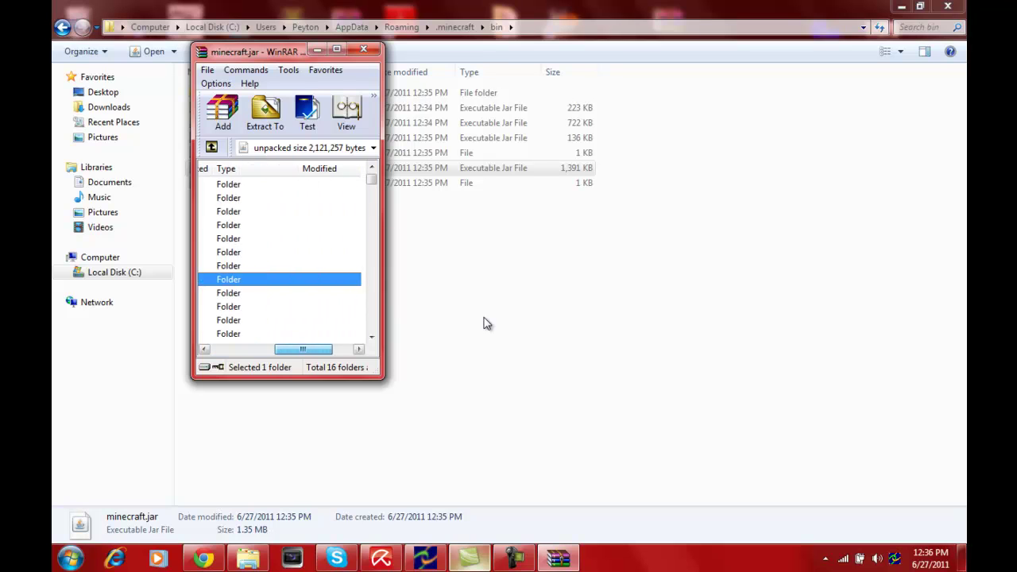
{"action": "scroll", "coordinate": [487, 324], "scroll_direction": "left", "scroll_amount": 3}
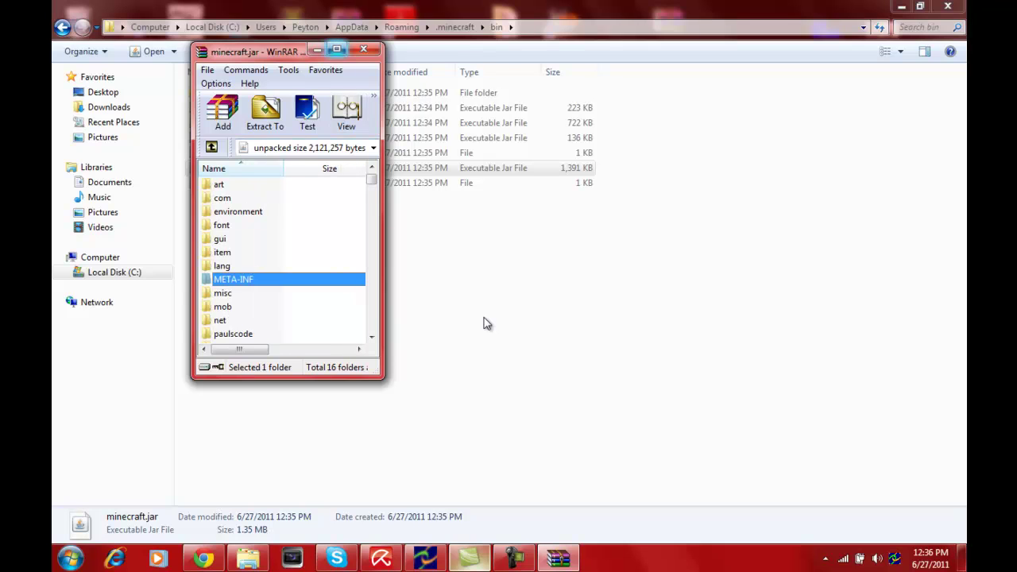
{"action": "key", "text": "super+Up"}
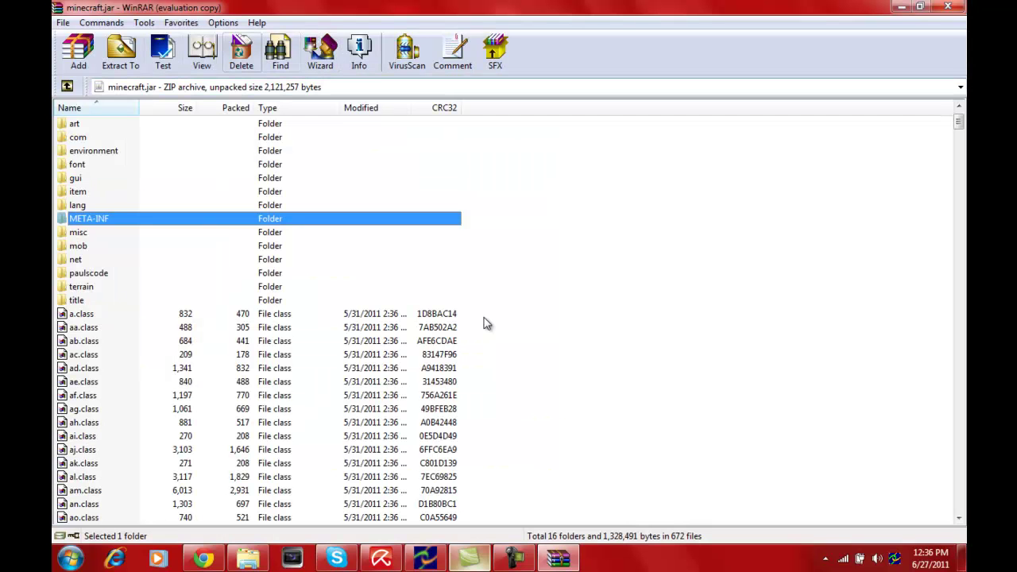
{"action": "key", "text": "Delete"}
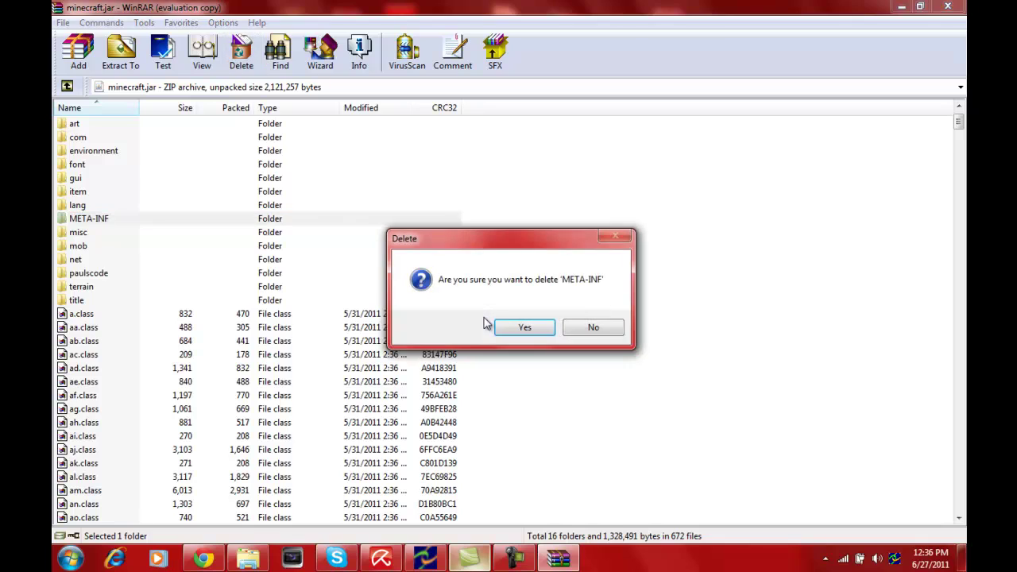
{"action": "key", "text": "Return"}
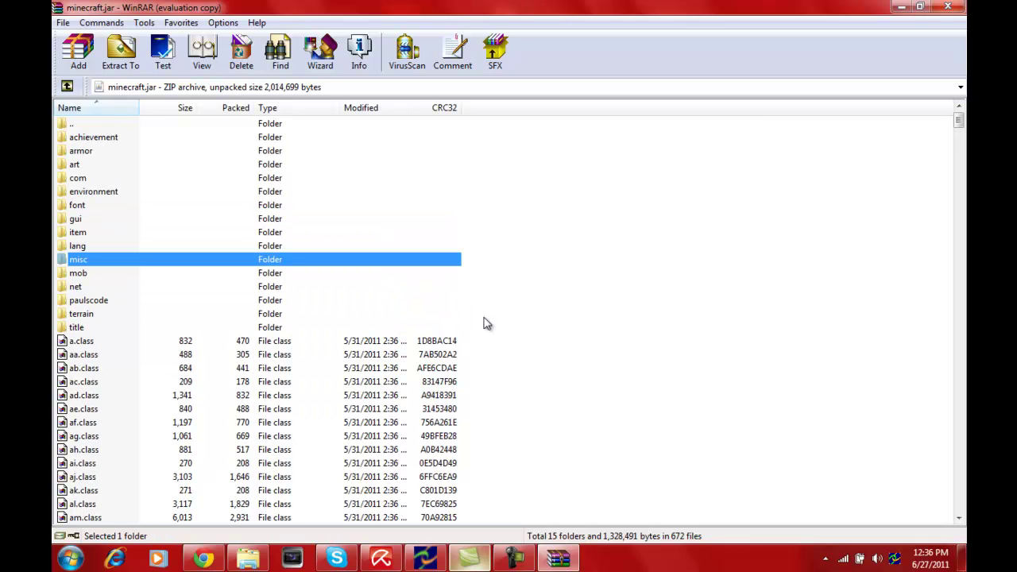
Return to the desktop, open the OptiFog_Optimine archive in WinRAR, dismiss the licence reminder and maximize its window
{"action": "key", "text": "alt+Tab"}
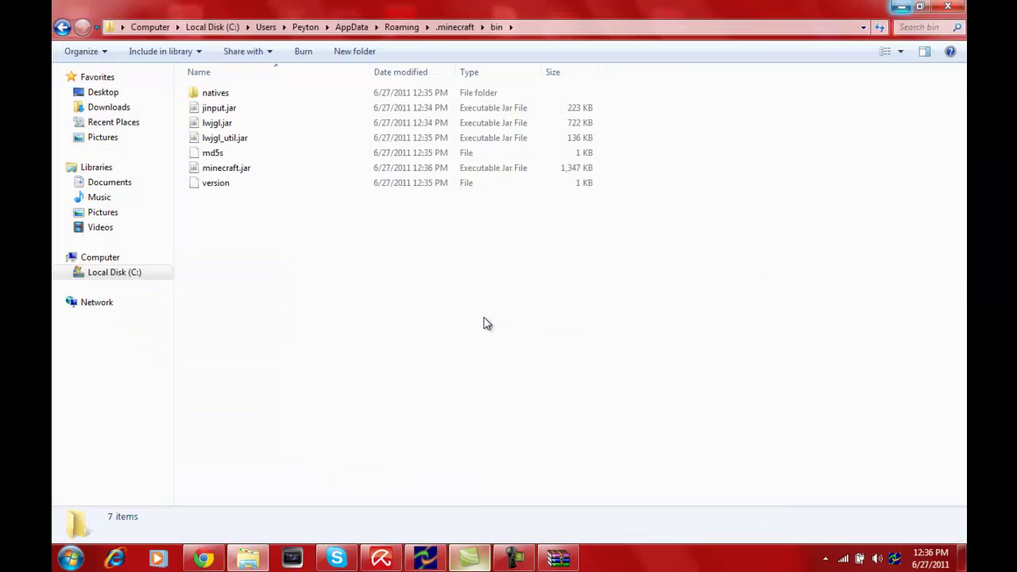
{"action": "key", "text": "super+d"}
{"action": "key", "text": "Left"}
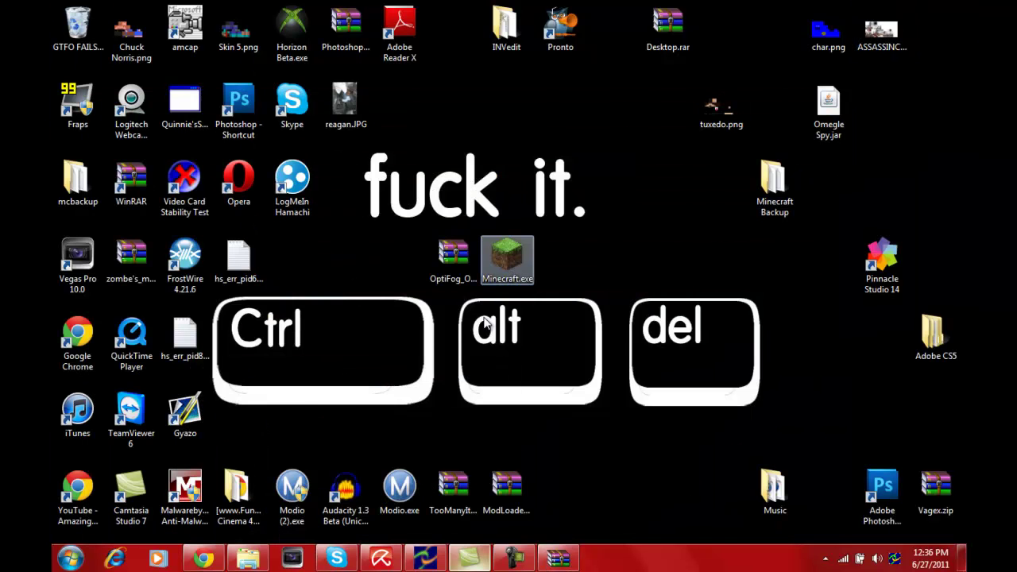
{"action": "key", "text": "Return"}
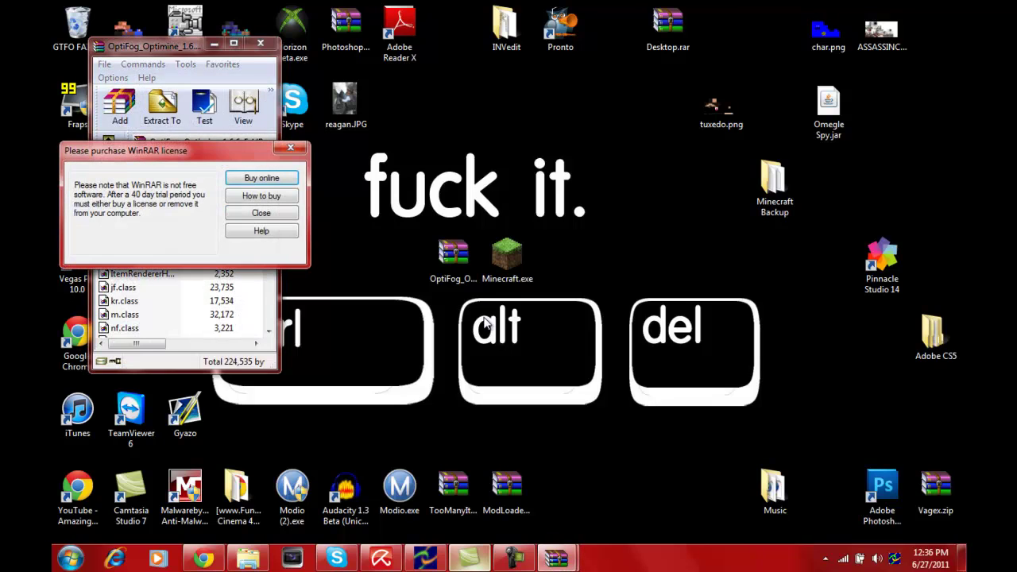
{"action": "key", "text": "Escape"}
{"action": "left_click_drag", "start_coordinate": [155, 45], "coordinate": [655, 54]}
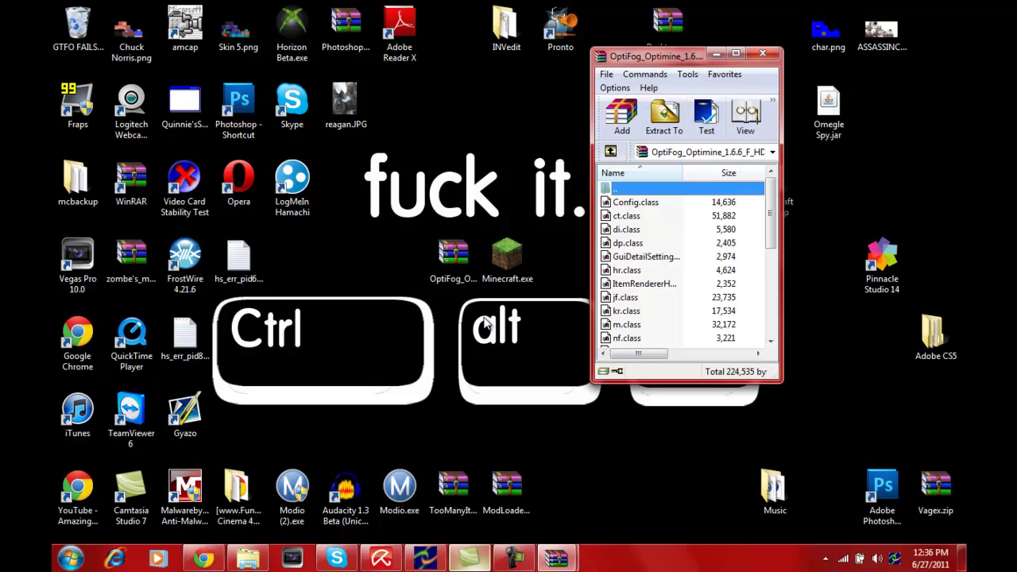
{"action": "left_click", "coordinate": [735, 52]}
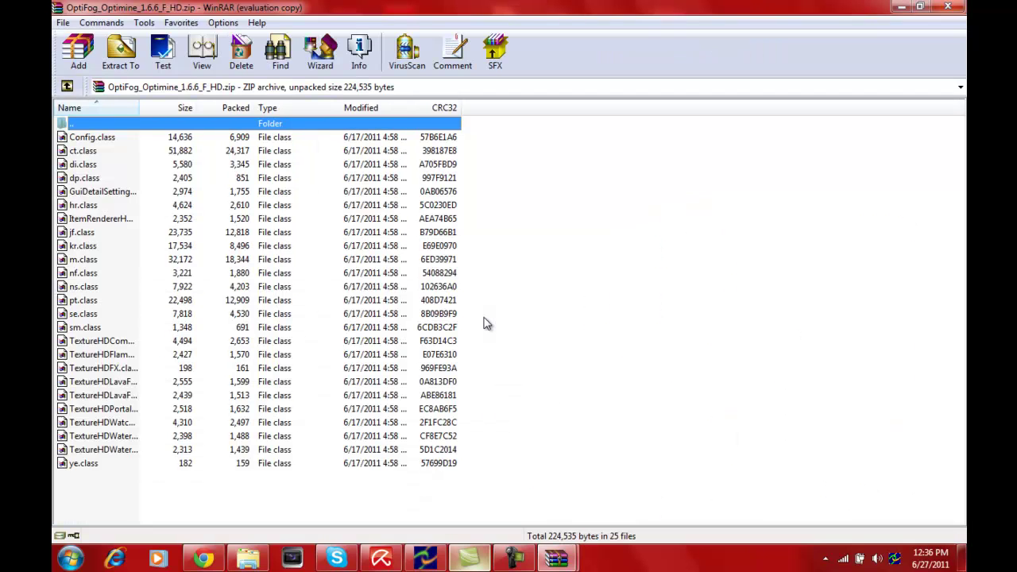
Select all class files in the OptiFog_Optimine archive and place a reduced minecraft.jar archive window beside them, showing its class files
{"action": "mouse_move", "coordinate": [214, 503]}
{"action": "left_mouse_down"}
{"action": "mouse_move", "coordinate": [135, 350]}
{"action": "mouse_move", "coordinate": [213, 271]}
{"action": "mouse_move", "coordinate": [404, 445]}
{"action": "mouse_move", "coordinate": [147, 237]}
{"action": "mouse_move", "coordinate": [90, 131]}
{"action": "left_mouse_up"}
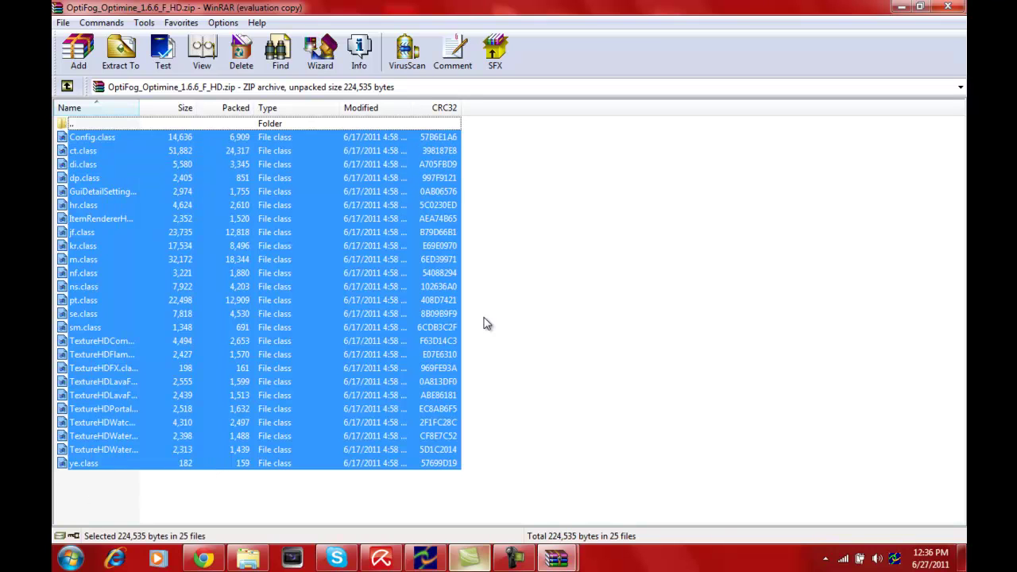
{"action": "left_click", "coordinate": [557, 558]}
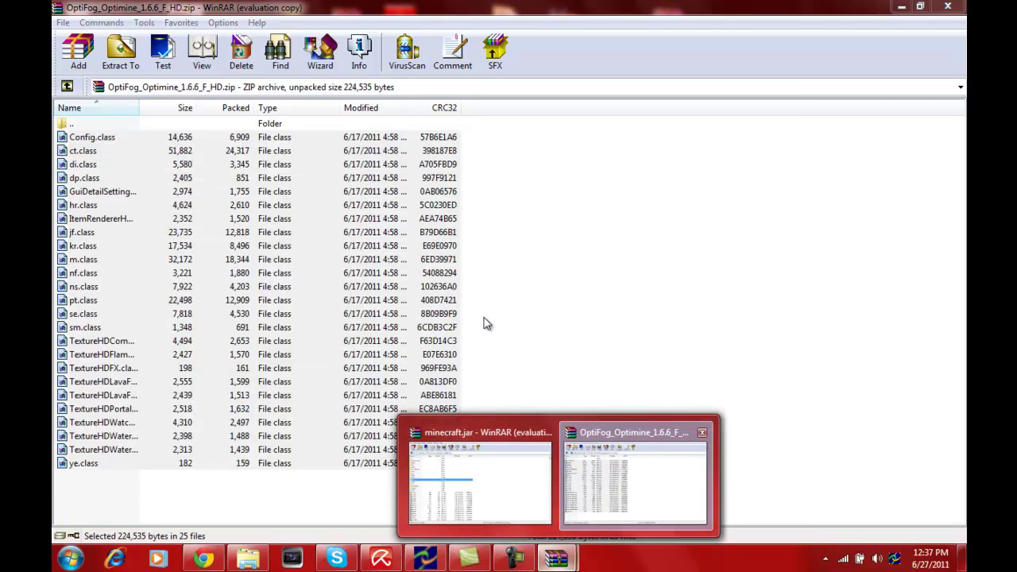
{"action": "key", "text": "Left"}
{"action": "key", "text": "Return"}
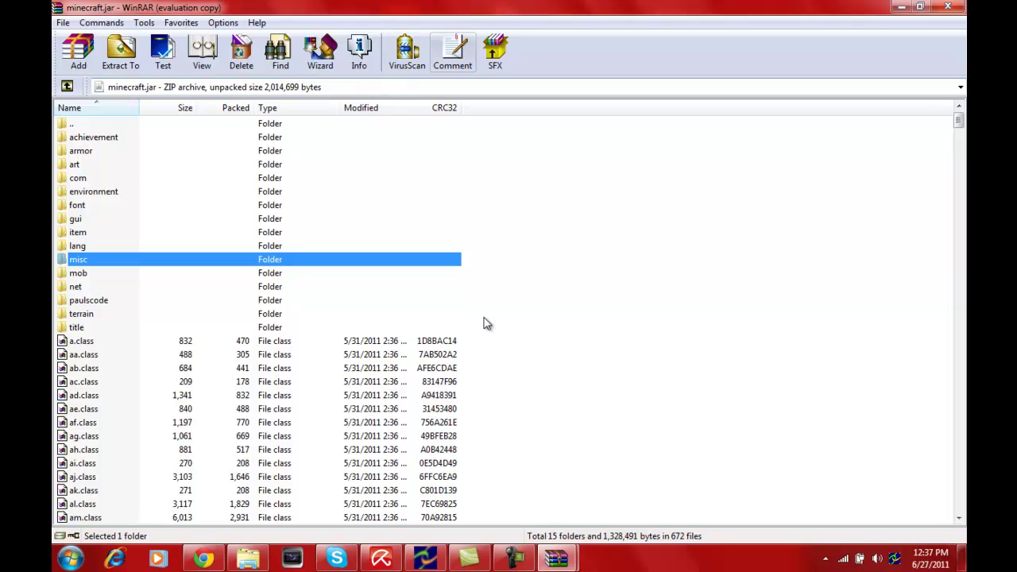
{"action": "key", "text": "super+Down"}
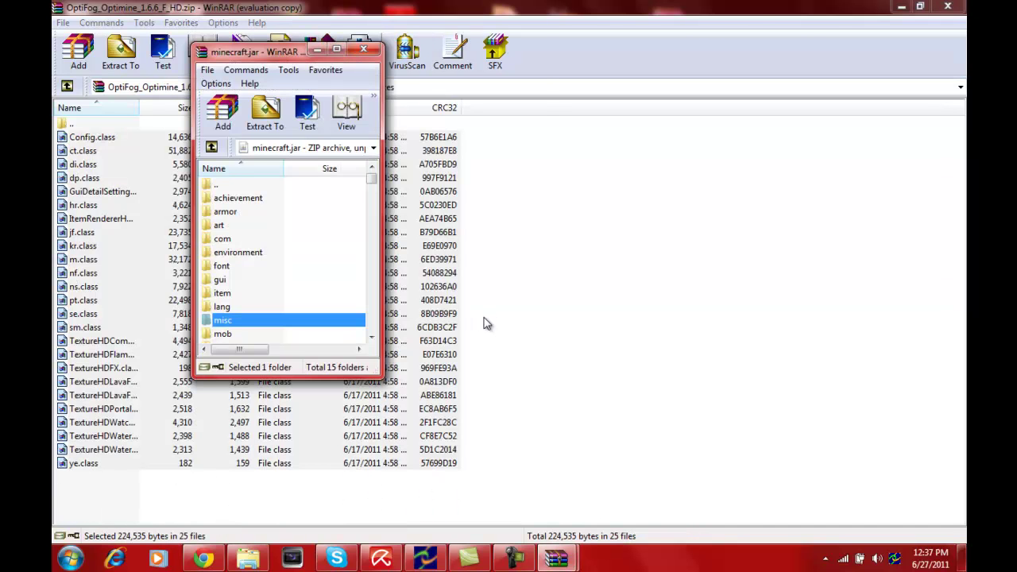
{"action": "left_click_drag", "start_coordinate": [263, 52], "coordinate": [679, 30]}
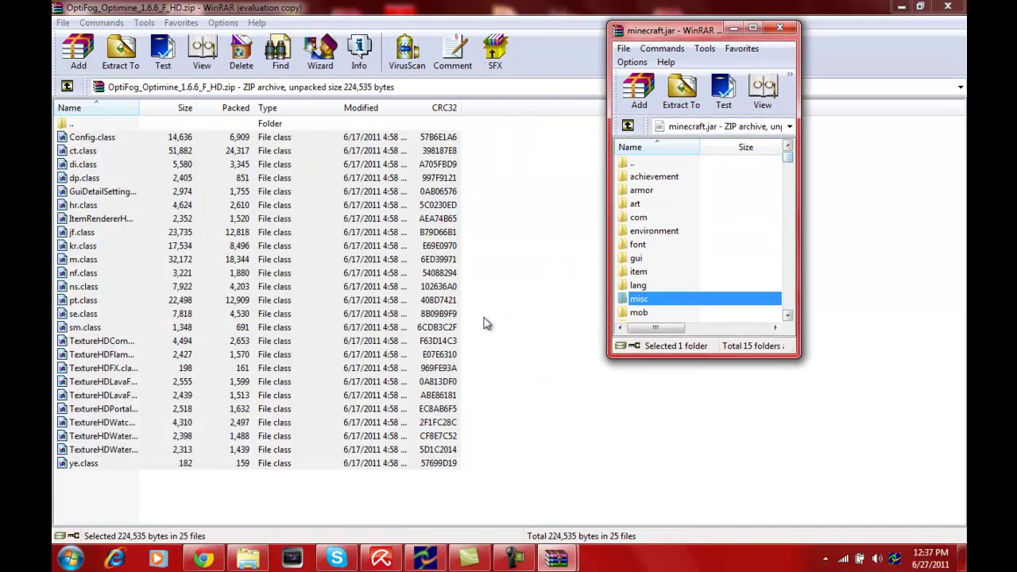
{"action": "left_click_drag", "start_coordinate": [787, 157], "coordinate": [788, 160]}
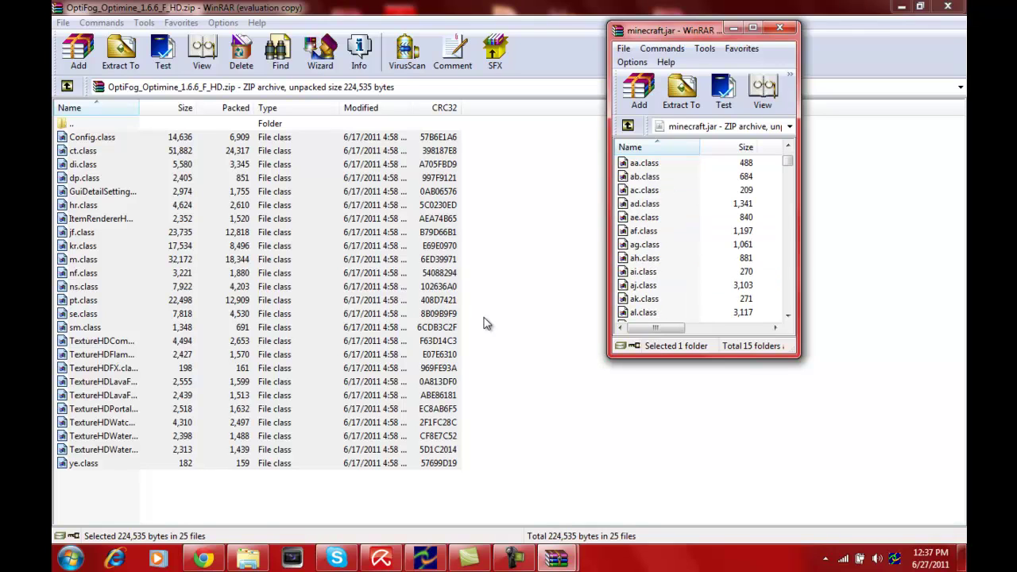
Reduce the OptiFog_Optimine archive window and place it beside the minecraft.jar archive window
{"action": "left_click_drag", "start_coordinate": [484, 324], "coordinate": [485, 329]}
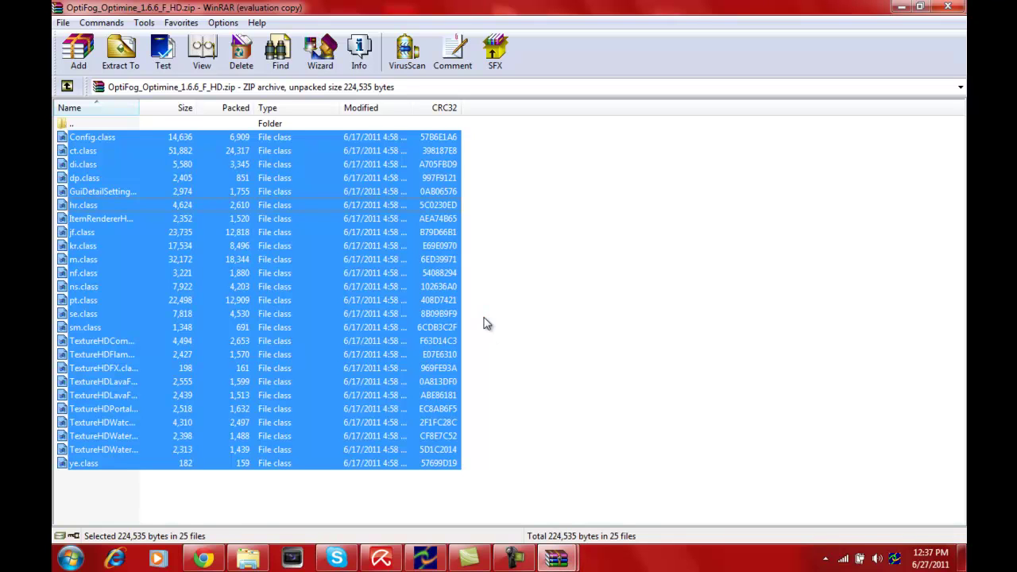
{"action": "key", "text": "super+t"}
{"action": "key", "text": "Left"}
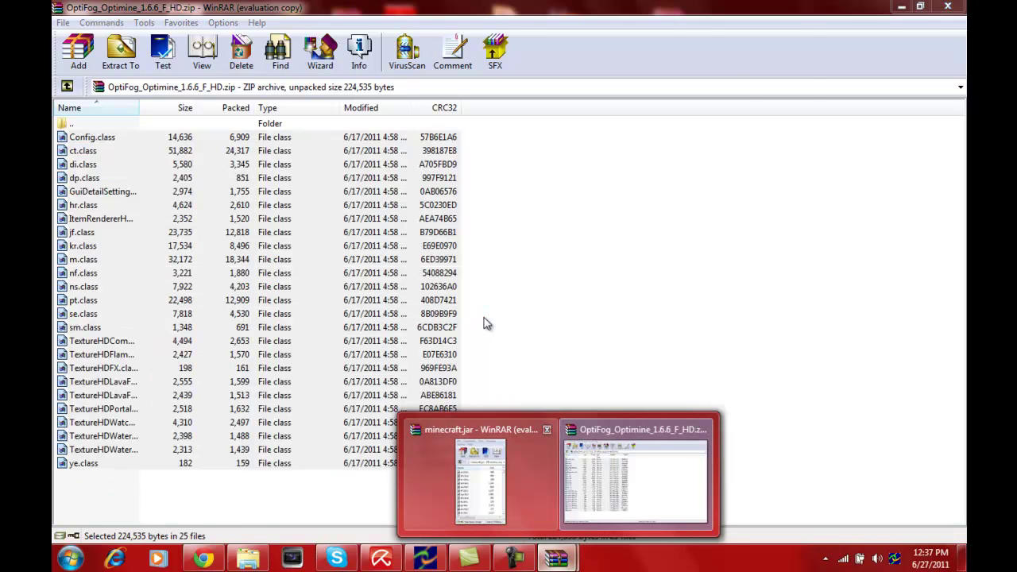
{"action": "key", "text": "Return"}
{"action": "key", "text": "alt+Tab"}
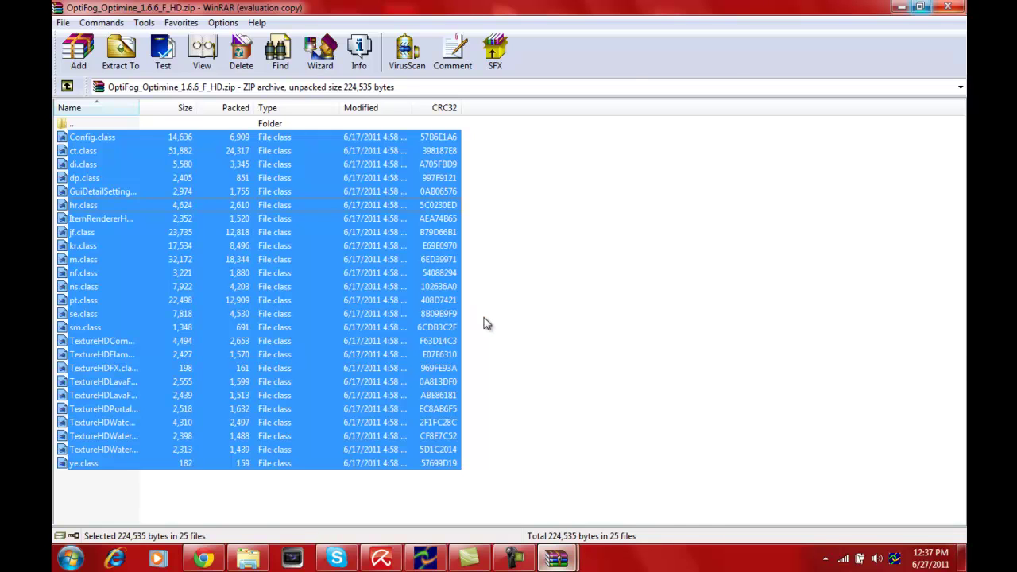
{"action": "key", "text": "super+Down"}
{"action": "left_click_drag", "start_coordinate": [652, 55], "coordinate": [365, 73]}
Add the selected OptiFog_Optimine class files to minecraft.jar using Add and replace files, and close both archive windows
{"action": "left_click_drag", "start_coordinate": [358, 233], "coordinate": [485, 319]}
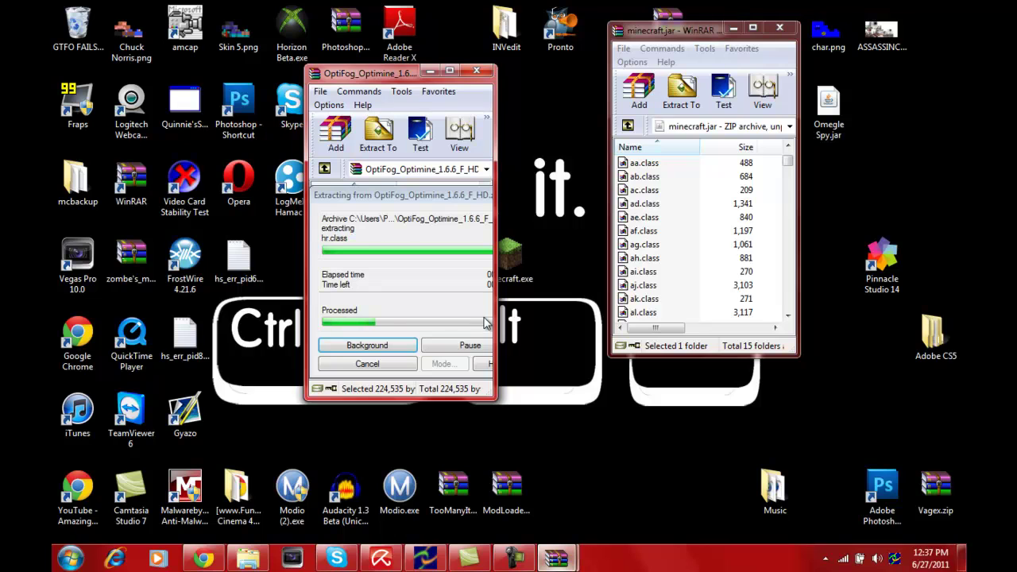
{"action": "mouse_move", "coordinate": [365, 74]}
{"action": "left_mouse_down"}
{"action": "mouse_move", "coordinate": [352, 85]}
{"action": "mouse_move", "coordinate": [277, 89]}
{"action": "left_mouse_up"}
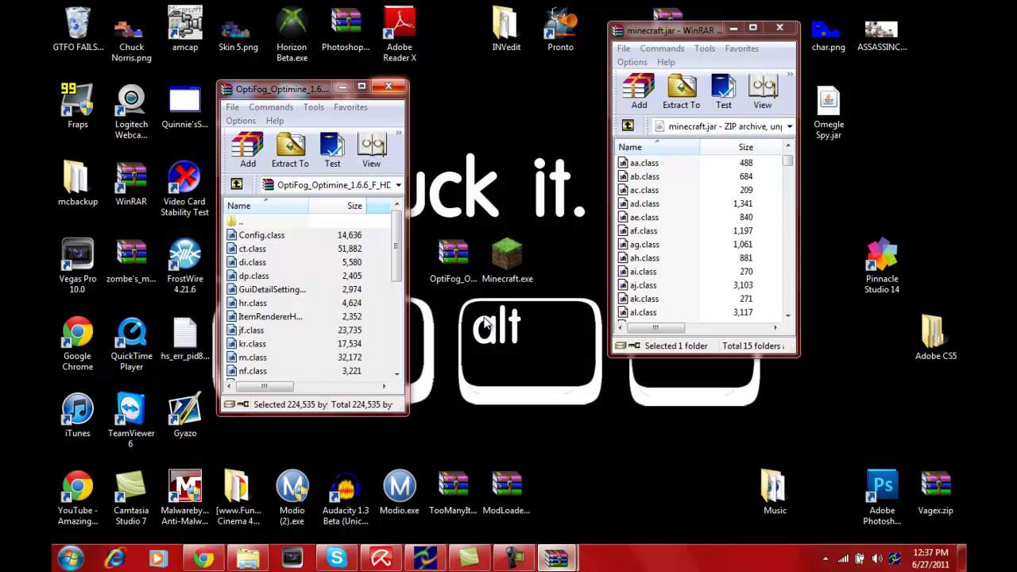
{"action": "key", "text": "alt+F4"}
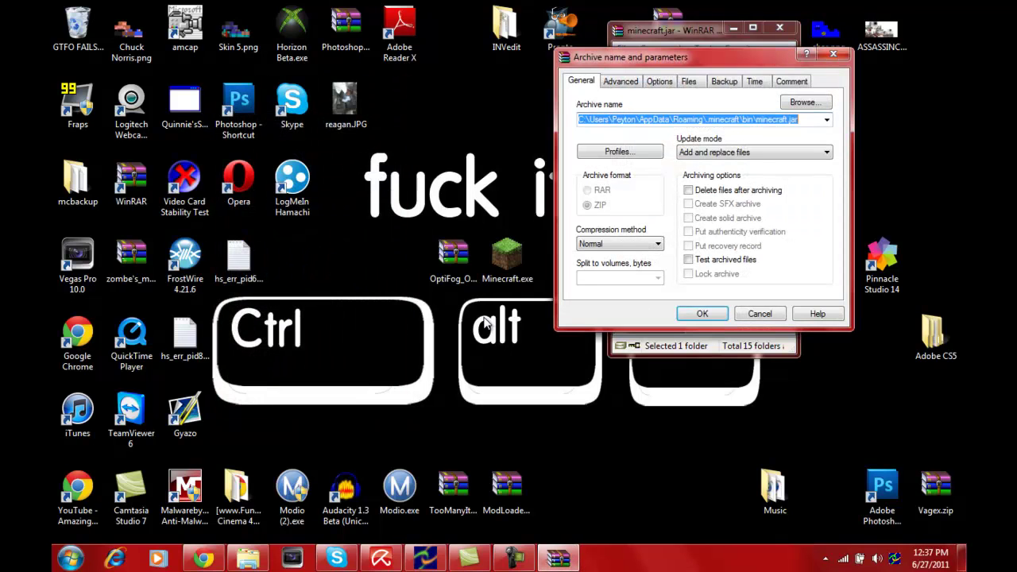
{"action": "left_click", "coordinate": [702, 313]}
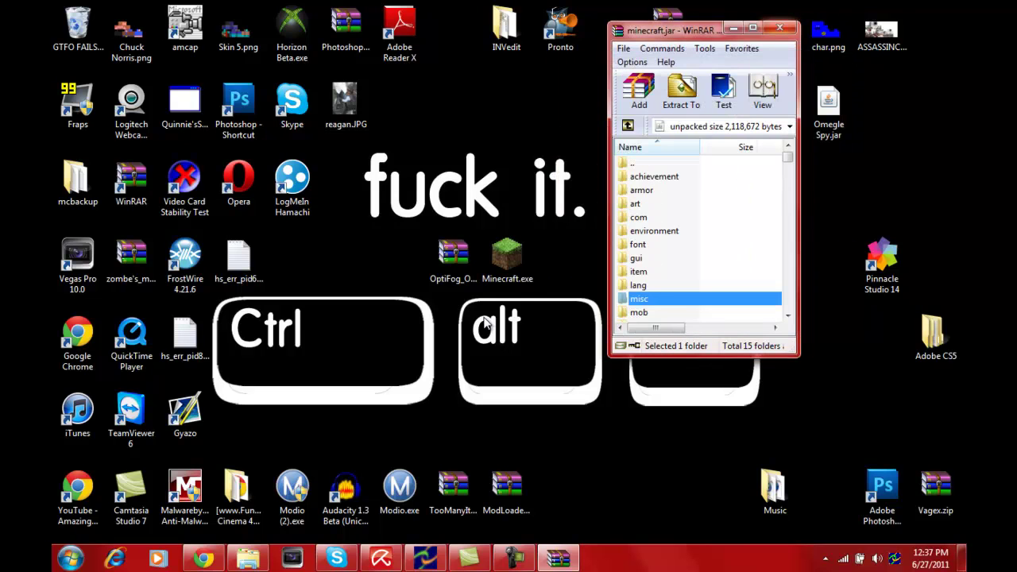
{"action": "left_click", "coordinate": [780, 28]}
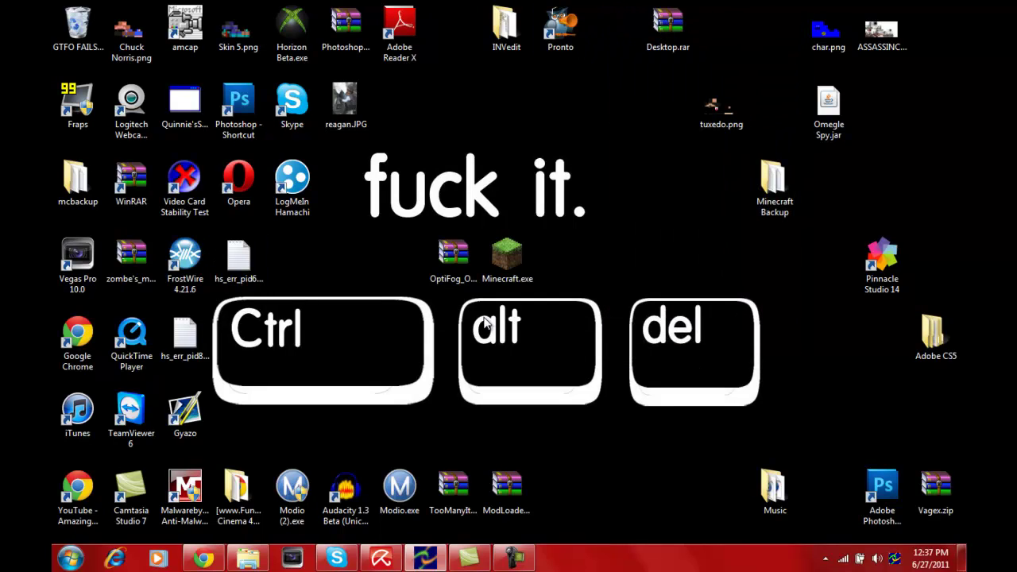
Launch Minecraft from the desktop and log in with the remembered account
{"action": "double_click", "coordinate": [507, 256]}
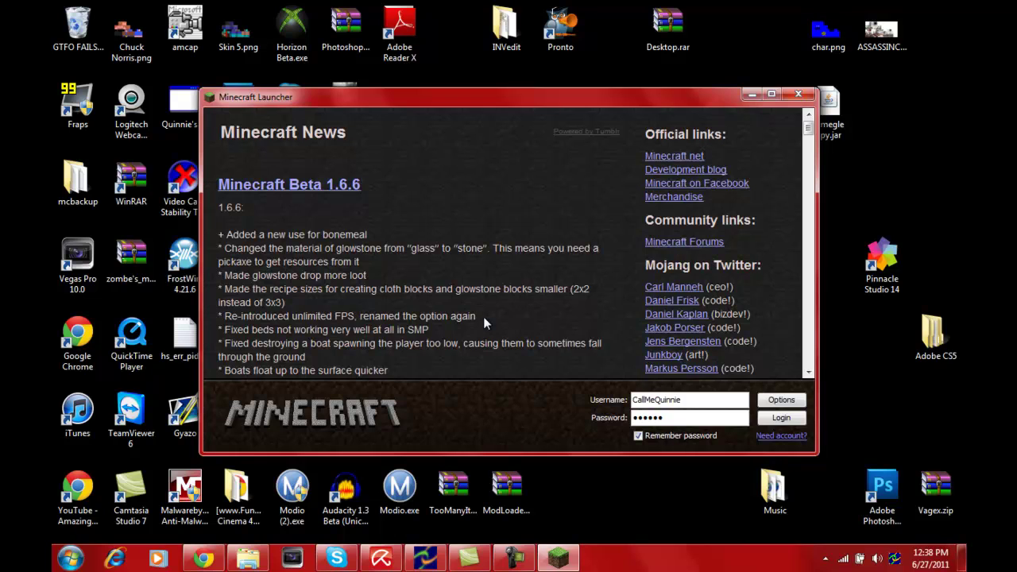
{"action": "key", "text": "Return"}
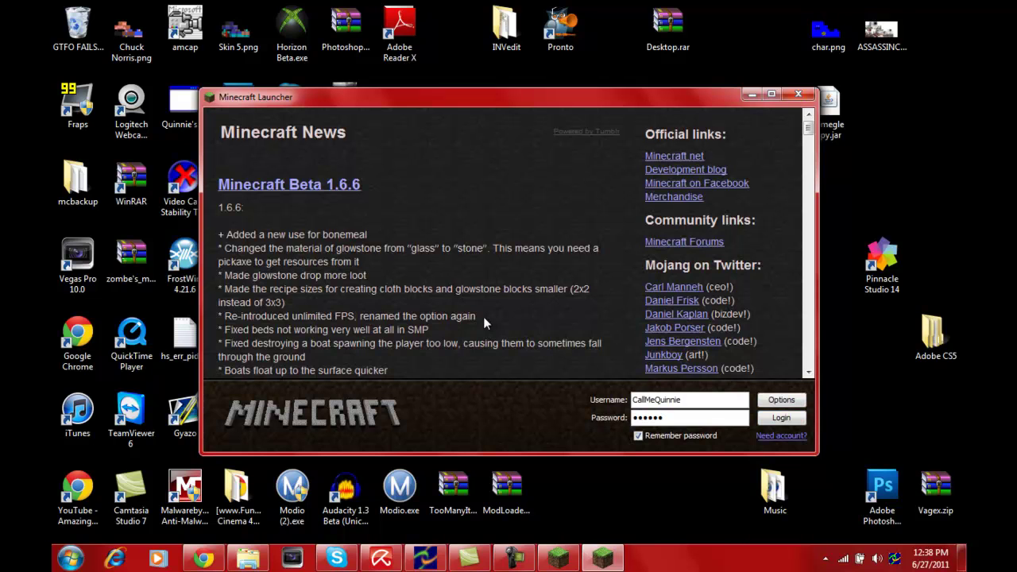
{"action": "key", "text": "Return"}
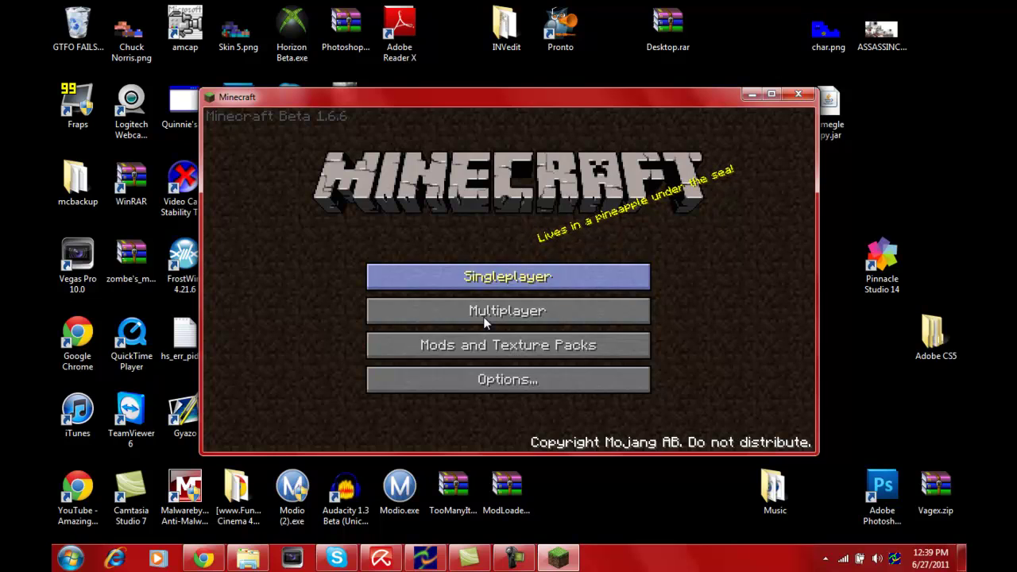
Create a new singleplayer world named Sand with the generator seed "sand"
{"action": "left_click", "coordinate": [484, 322]}
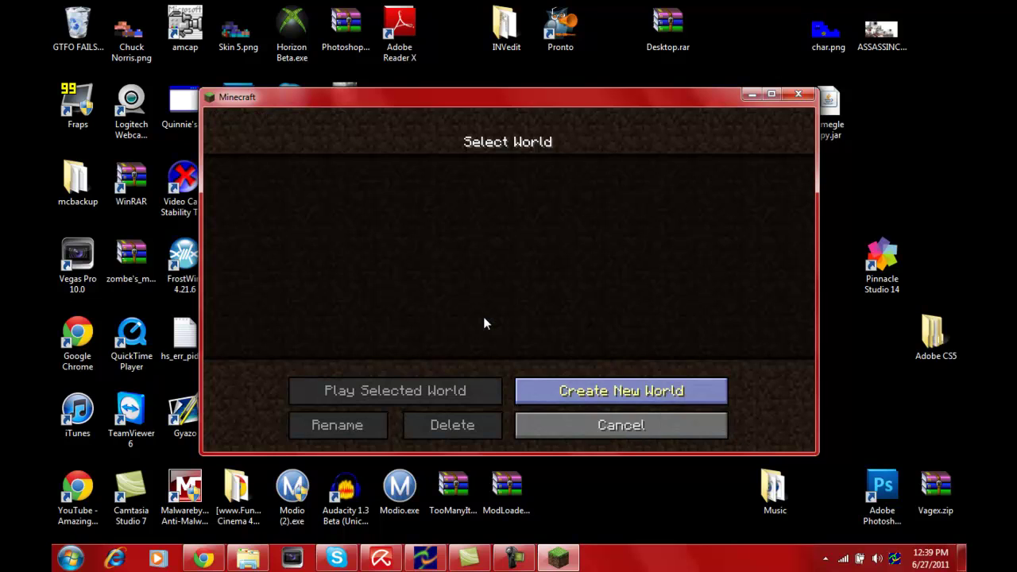
{"action": "left_click", "coordinate": [583, 391]}
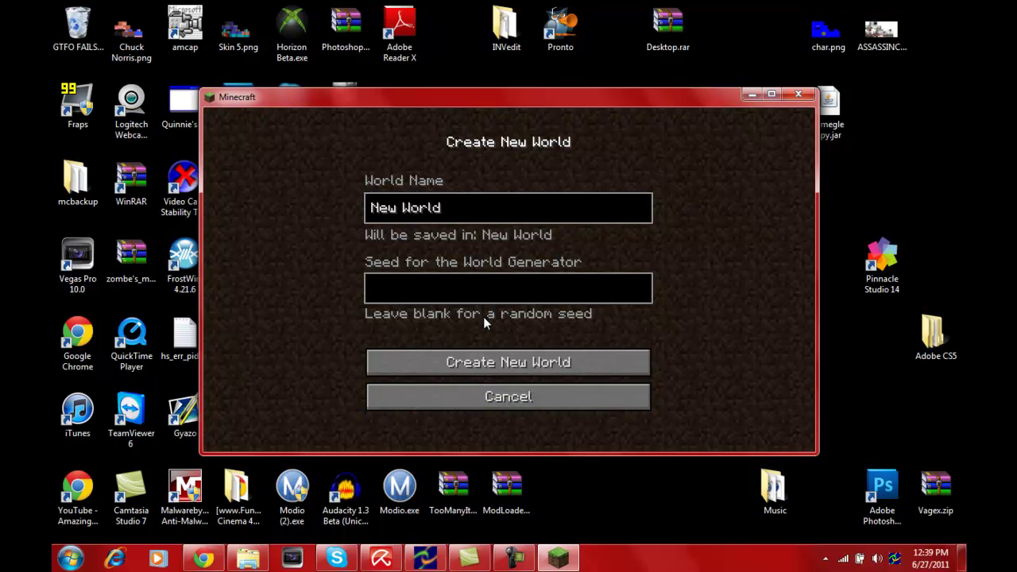
{"action": "key", "text": "BackSpace"}
{"action": "key", "text": "BackSpace"}
{"action": "key", "text": "BackSpace"}
{"action": "key", "text": "BackSpace"}
{"action": "key", "text": "BackSpace"}
{"action": "key", "text": "BackSpace"}
{"action": "key", "text": "BackSpace"}
{"action": "key", "text": "BackSpace"}
{"action": "key", "text": "BackSpace"}
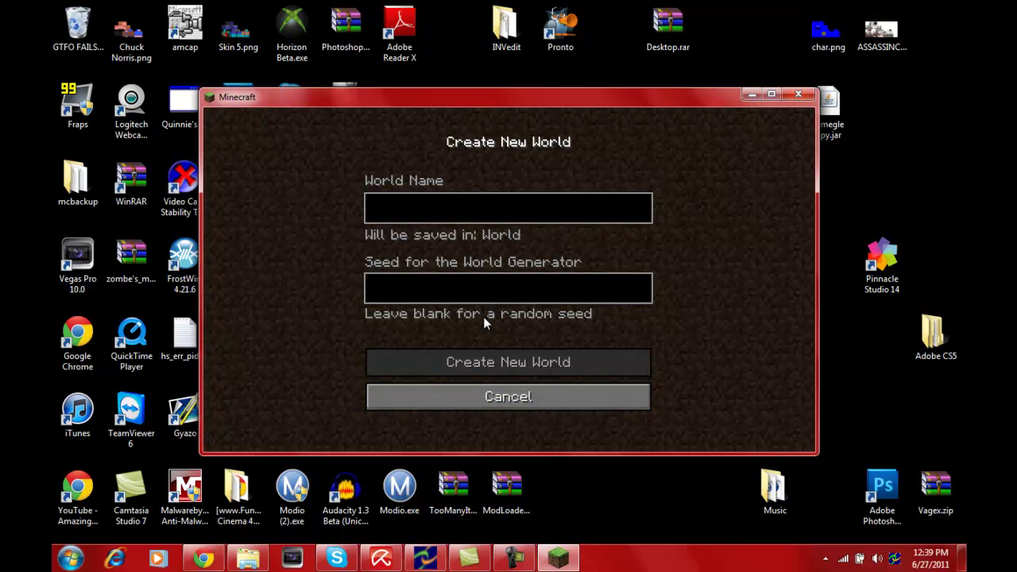
{"action": "type", "text": "Sand"}
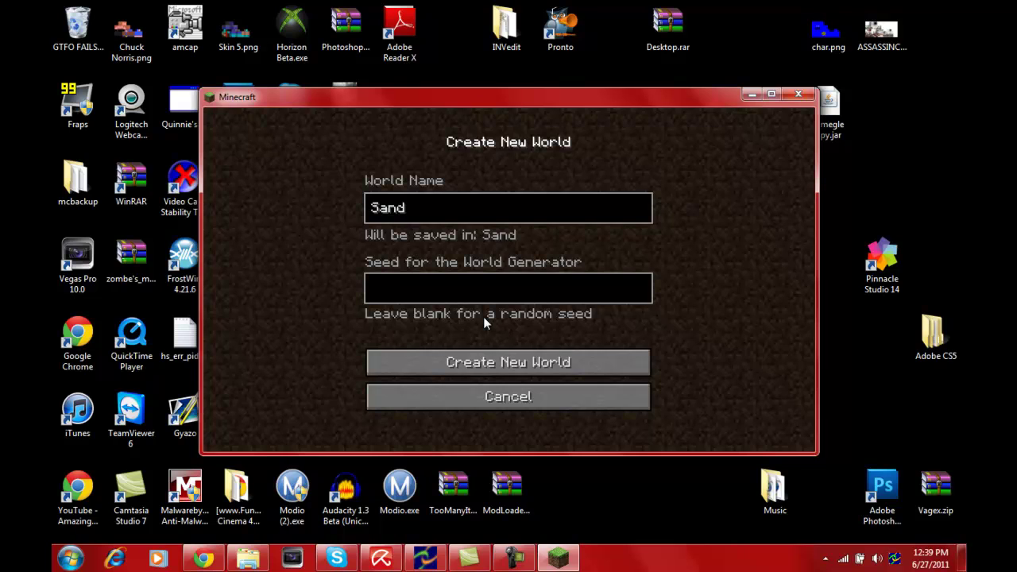
{"action": "key", "text": "Tab"}
{"action": "type", "text": "sand"}
{"action": "key", "text": "Return"}
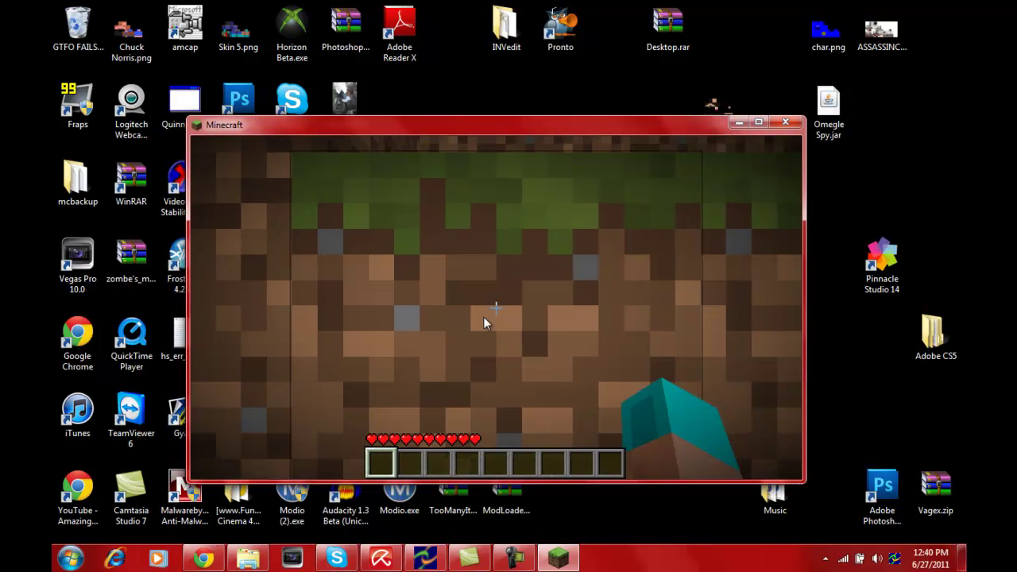
Pause the game and, in the video settings, set graphics to Fast and render distance to Normal
{"action": "left_click", "coordinate": [487, 322]}
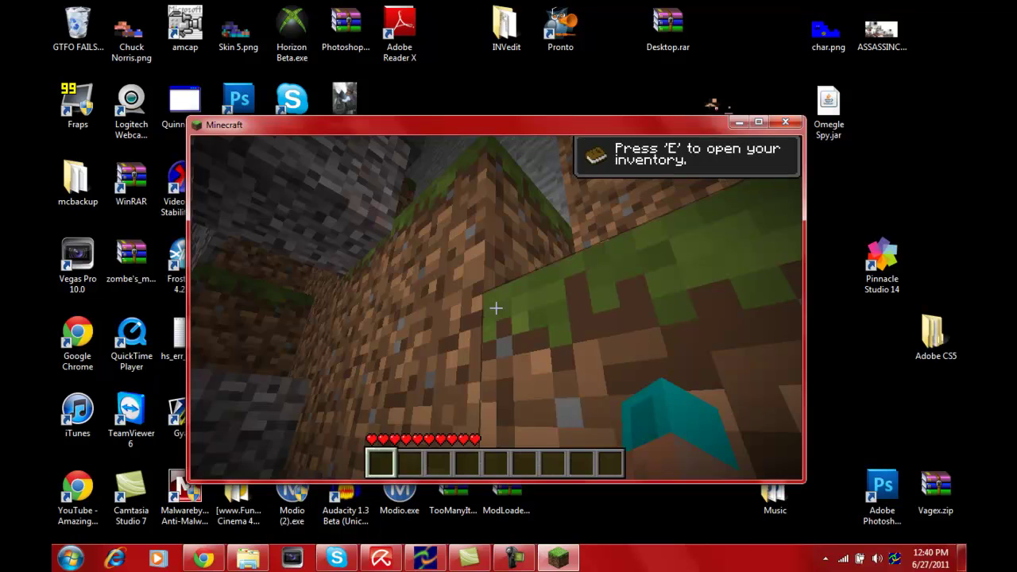
{"action": "key", "text": "Escape"}
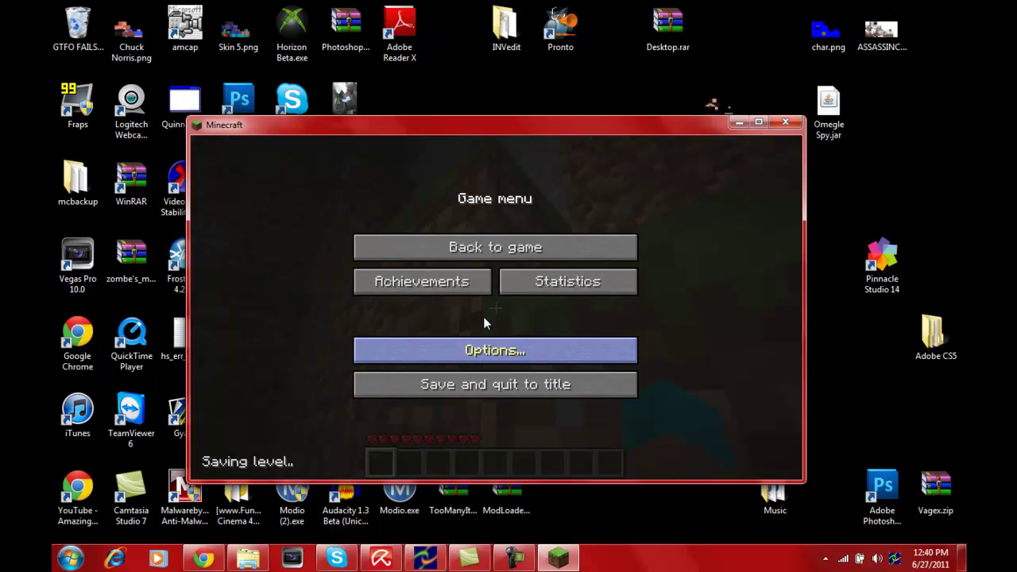
{"action": "left_click", "coordinate": [485, 321]}
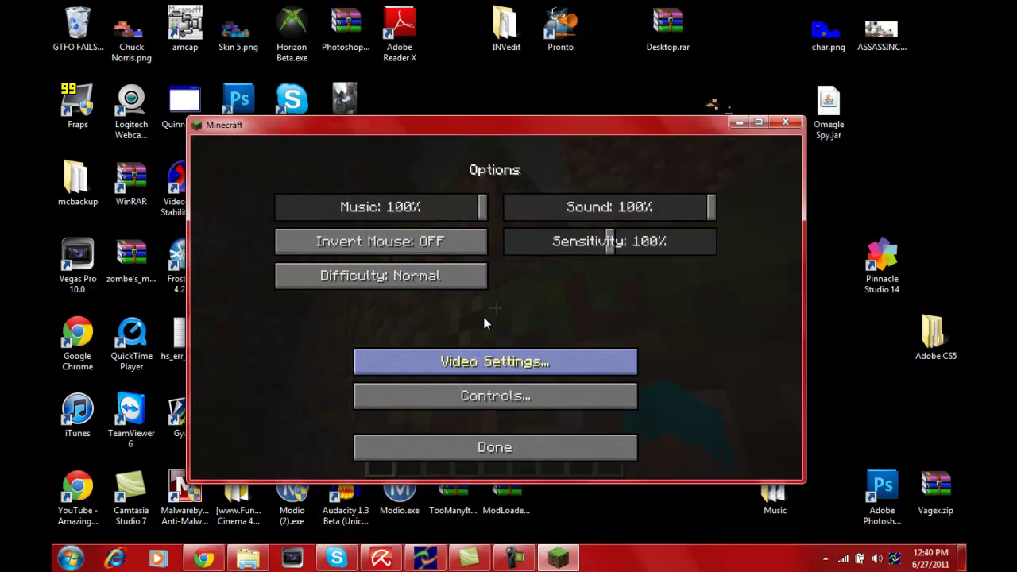
{"action": "left_click", "coordinate": [485, 322]}
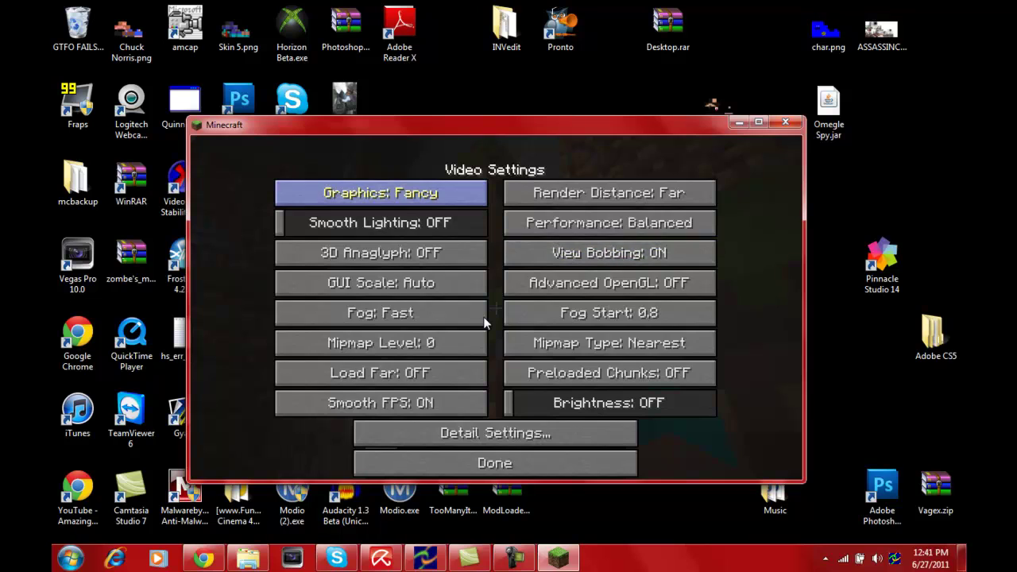
{"action": "left_click", "coordinate": [381, 193]}
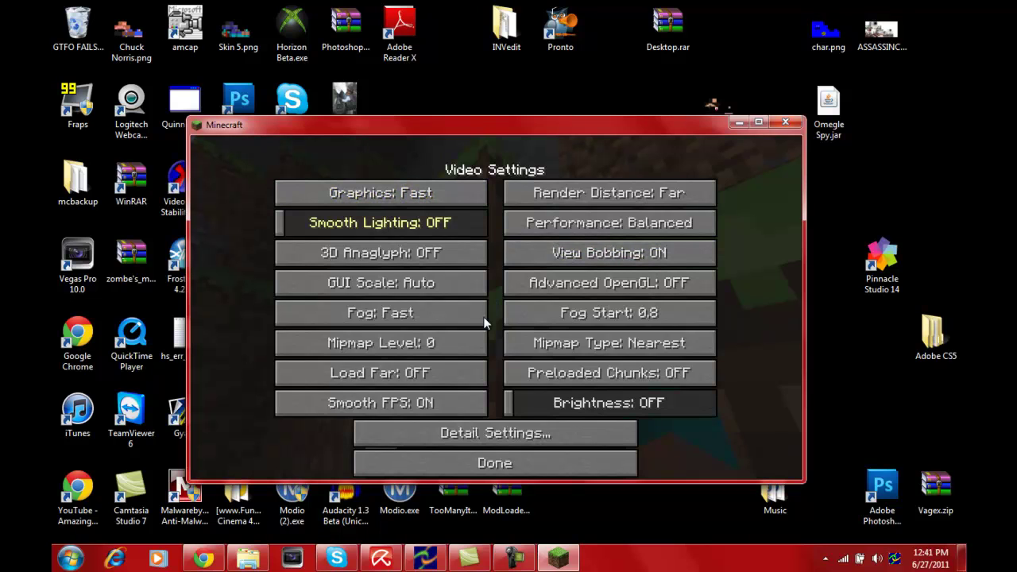
{"action": "left_click", "coordinate": [610, 193]}
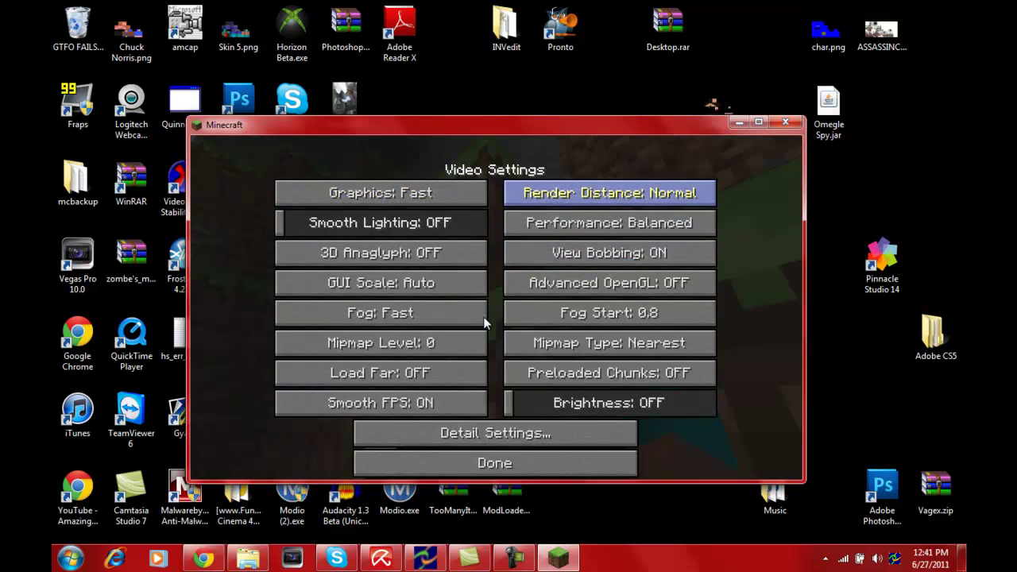
Set the video performance to Max FPS and turn view bobbing off
{"action": "left_click", "coordinate": [610, 223]}
{"action": "left_click", "coordinate": [610, 224]}
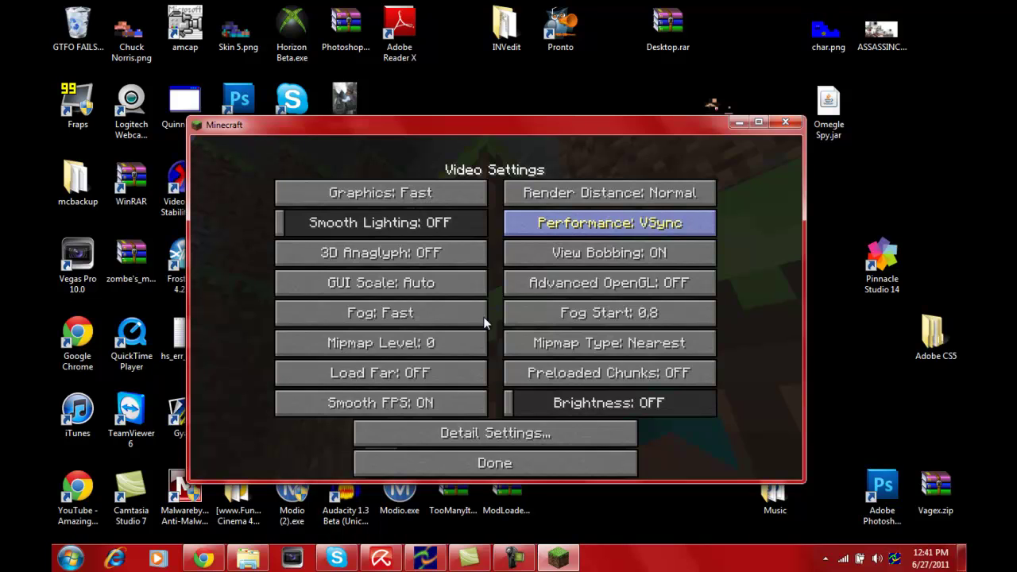
{"action": "left_click", "coordinate": [610, 223]}
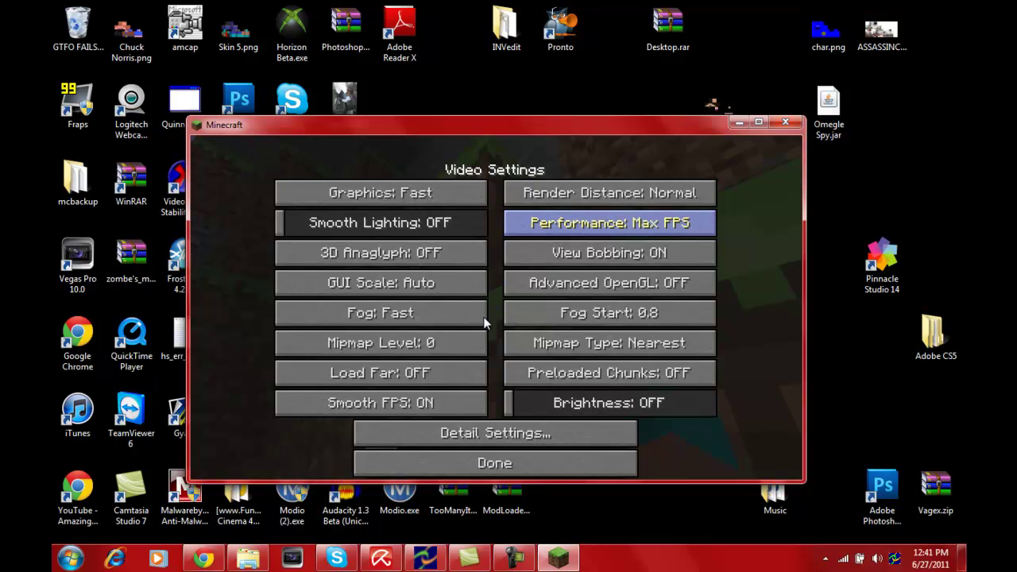
{"action": "left_click", "coordinate": [610, 224]}
{"action": "left_click", "coordinate": [610, 223]}
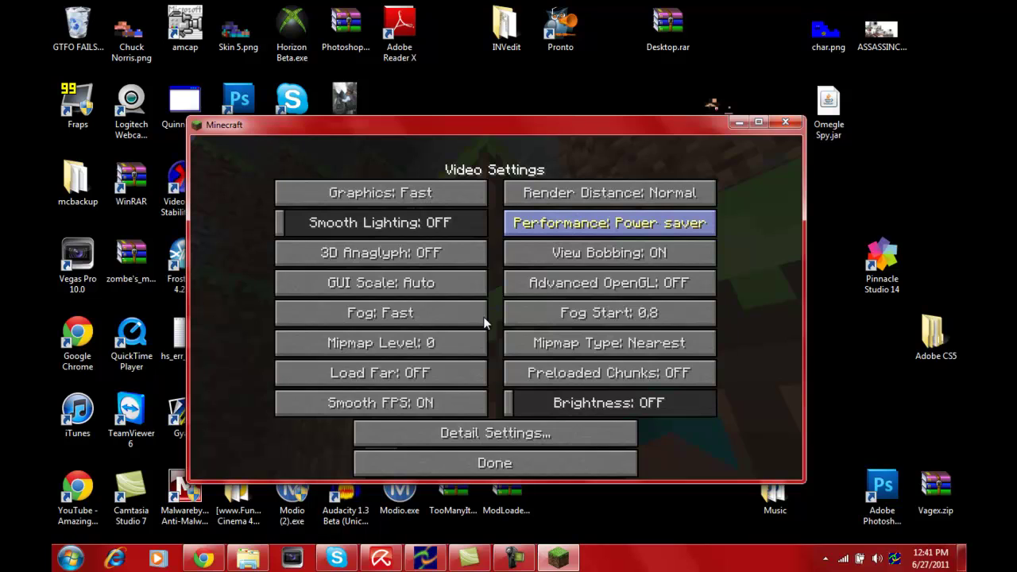
{"action": "left_click", "coordinate": [609, 223]}
{"action": "left_click", "coordinate": [610, 223]}
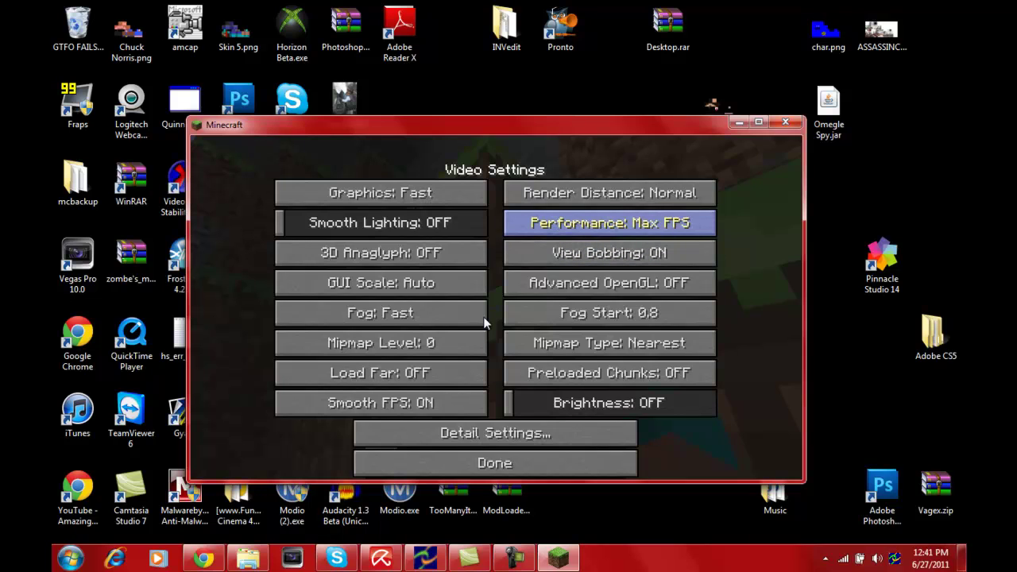
{"action": "left_click", "coordinate": [610, 252]}
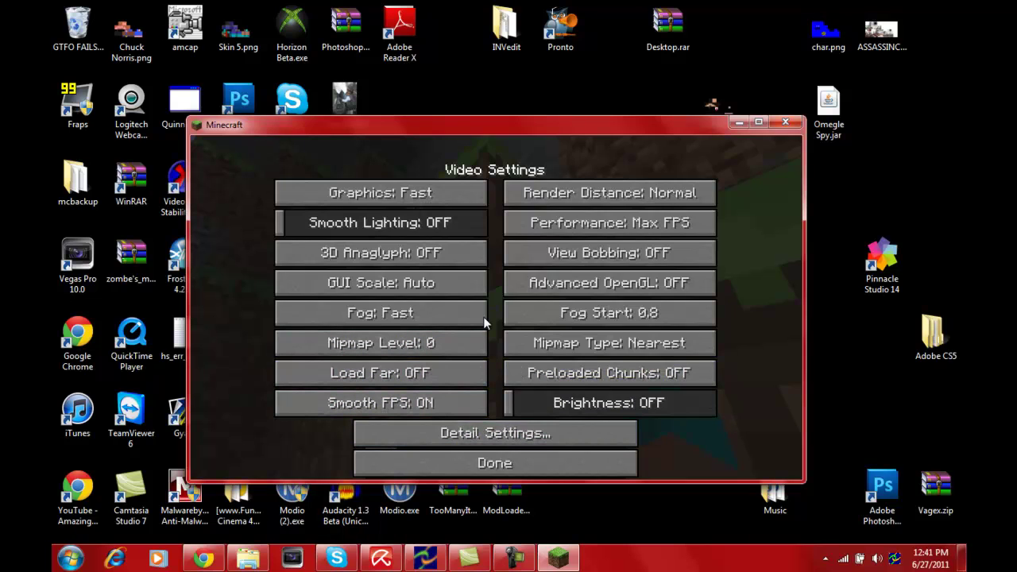
Open the detail settings from the video settings and set clouds to Fast
{"action": "left_click_drag", "start_coordinate": [510, 403], "coordinate": [542, 433]}
{"action": "left_click", "coordinate": [541, 433]}
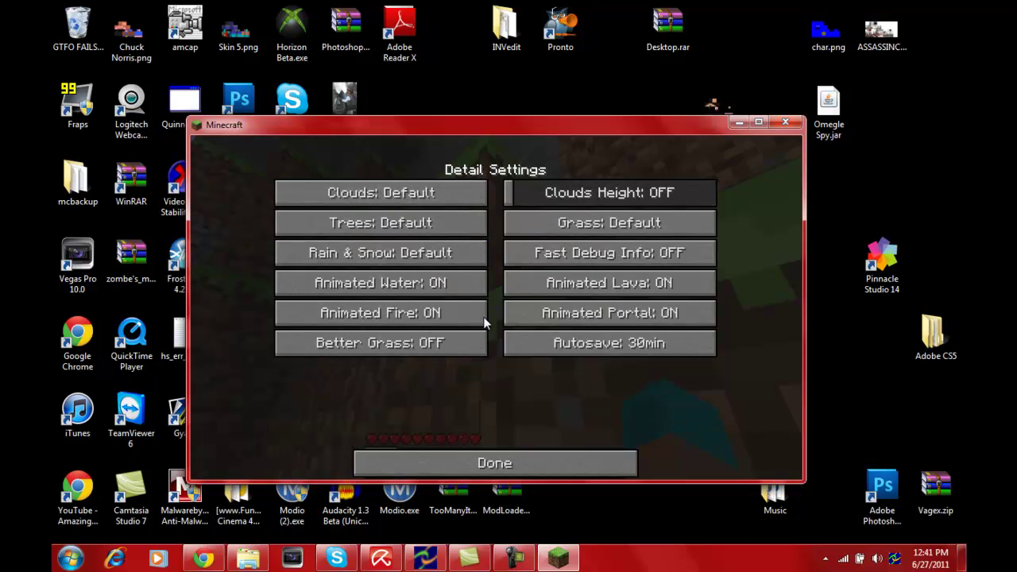
{"action": "left_click", "coordinate": [381, 192]}
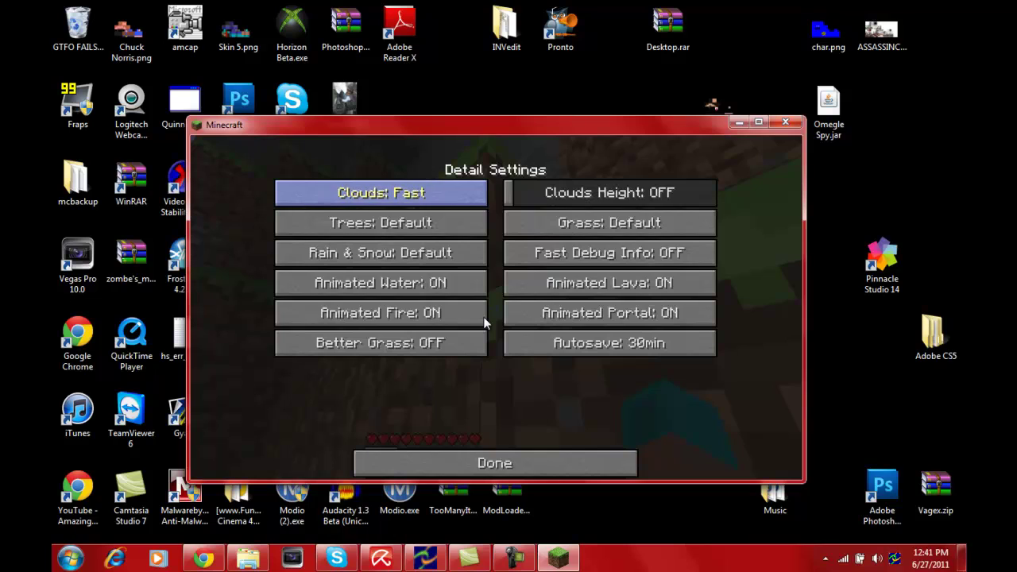
Set trees and rain & snow to Fast, and turn animated water and animated fire off
{"action": "left_click", "coordinate": [381, 222]}
{"action": "left_click", "coordinate": [380, 253]}
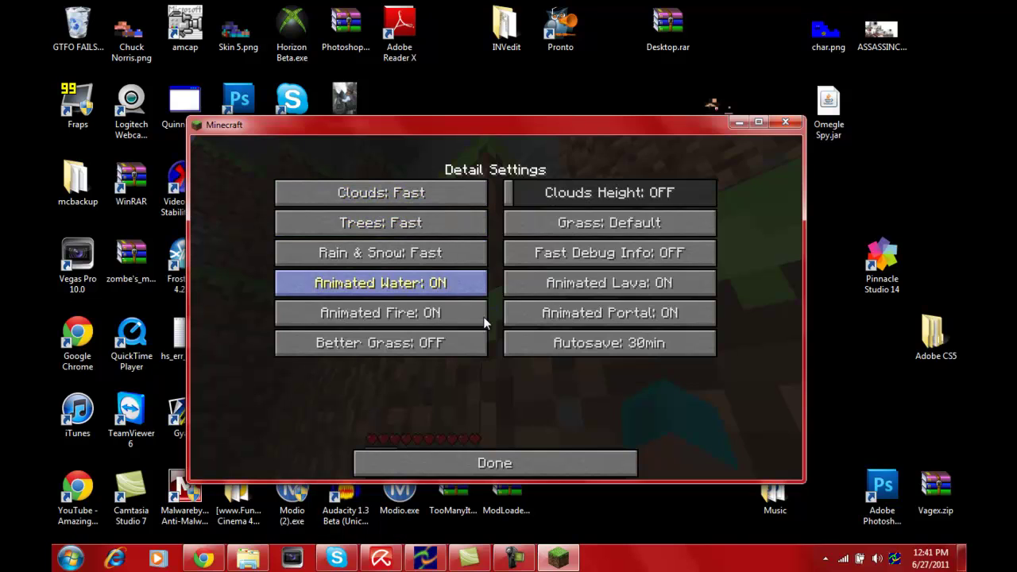
{"action": "left_click", "coordinate": [381, 283]}
{"action": "left_click", "coordinate": [381, 313]}
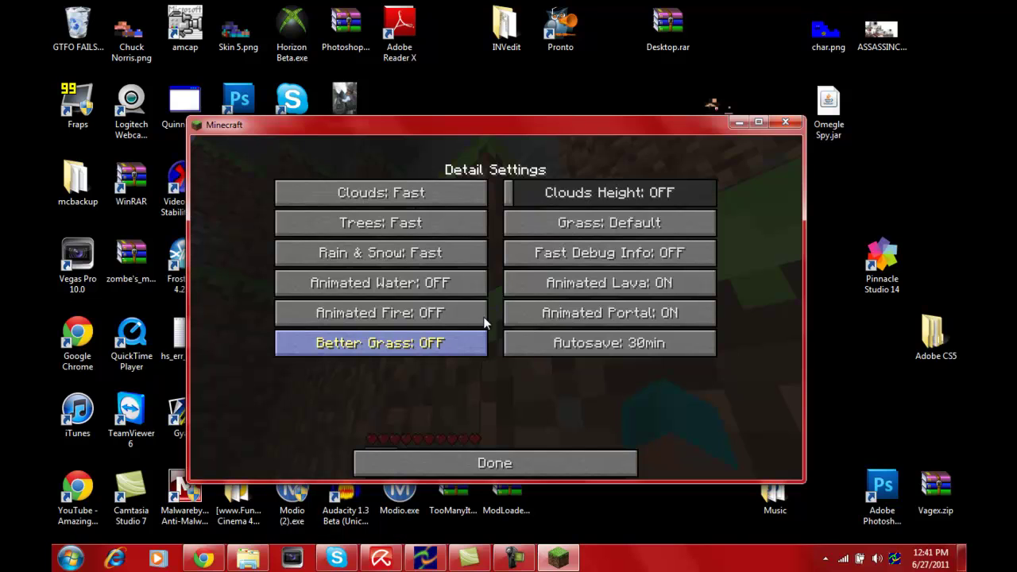
Try the Better Grass options and return the setting to OFF
{"action": "left_click", "coordinate": [381, 342]}
{"action": "left_click", "coordinate": [381, 343]}
{"action": "left_click", "coordinate": [381, 342]}
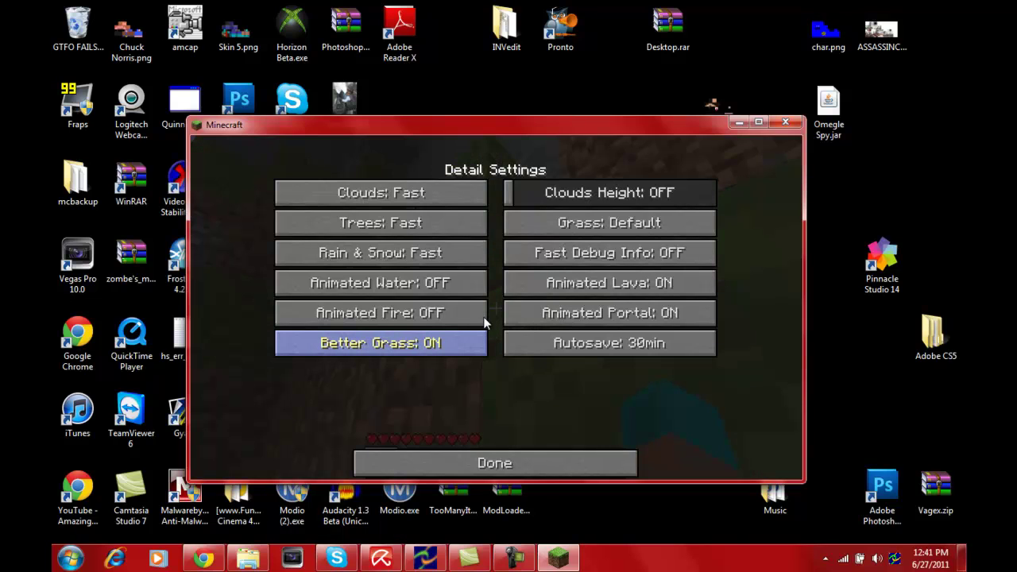
{"action": "left_click", "coordinate": [381, 343]}
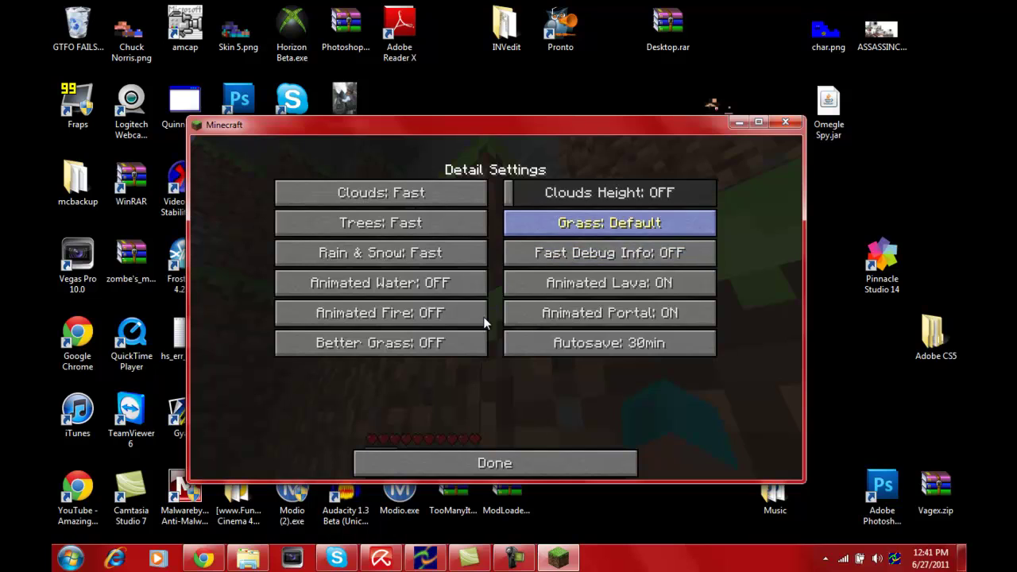
Set grass to Fast, turn animated lava and animated portal off, and return to the video settings
{"action": "left_click", "coordinate": [610, 222]}
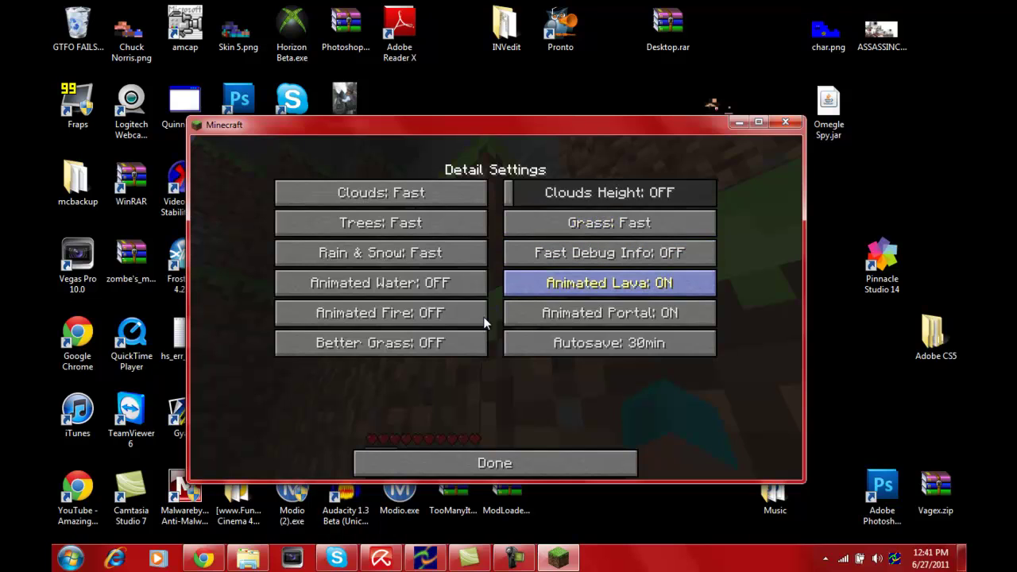
{"action": "left_click", "coordinate": [610, 283]}
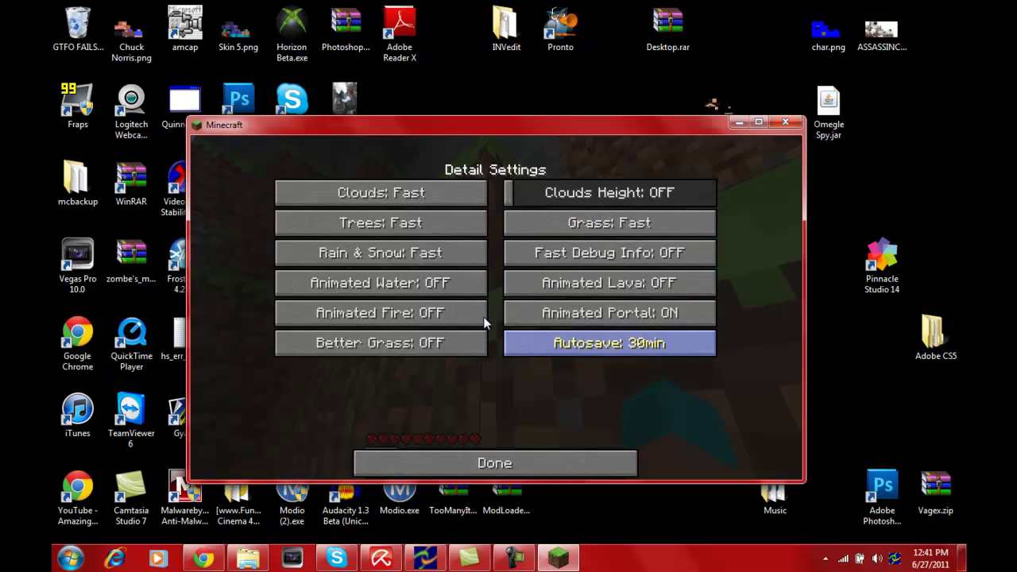
{"action": "left_click", "coordinate": [610, 312]}
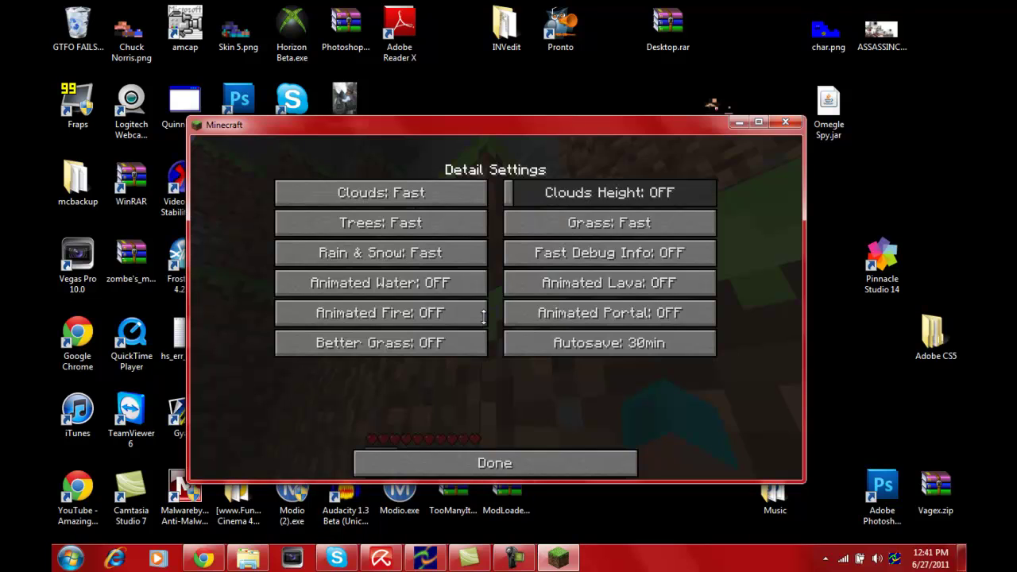
{"action": "left_click", "coordinate": [494, 462]}
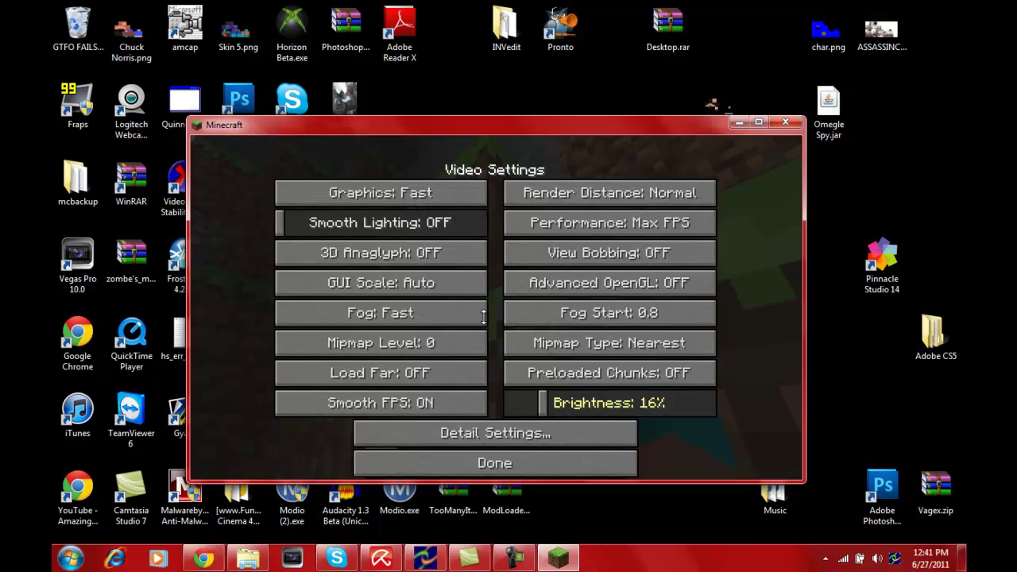
Raise the brightness to 98% and return to the game
{"action": "left_click_drag", "start_coordinate": [543, 403], "coordinate": [707, 403]}
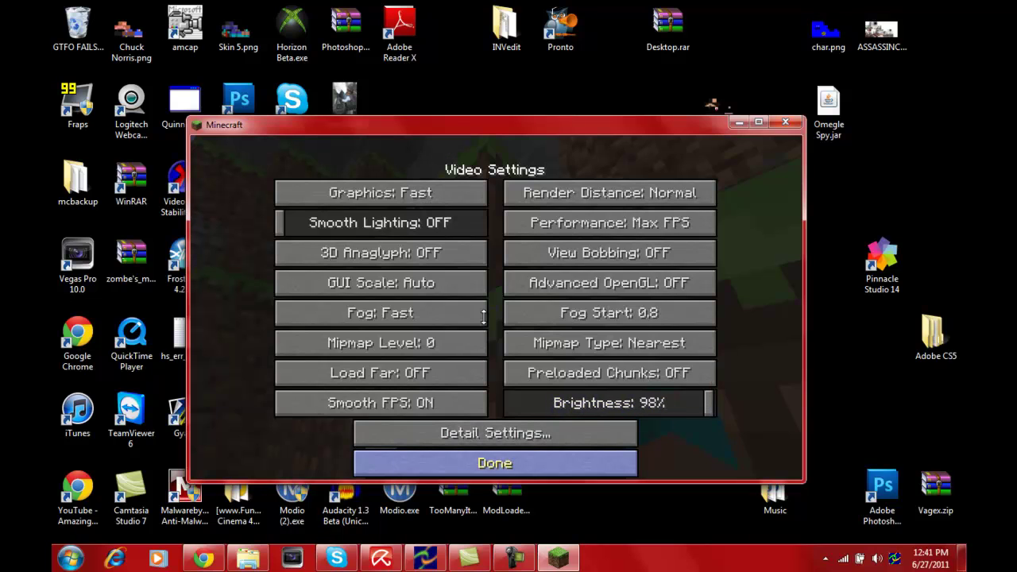
{"action": "left_click", "coordinate": [494, 464]}
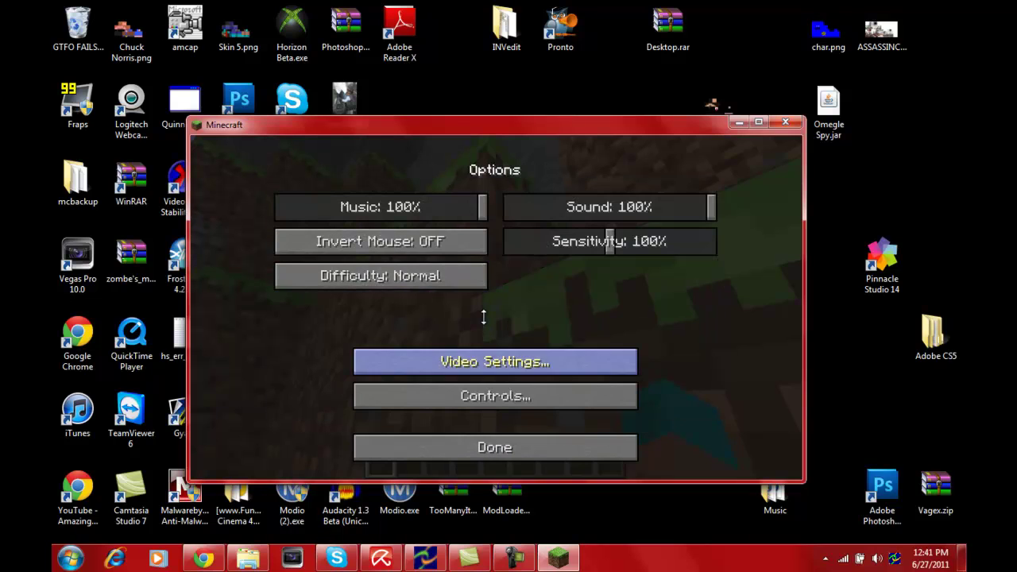
{"action": "left_click", "coordinate": [495, 448]}
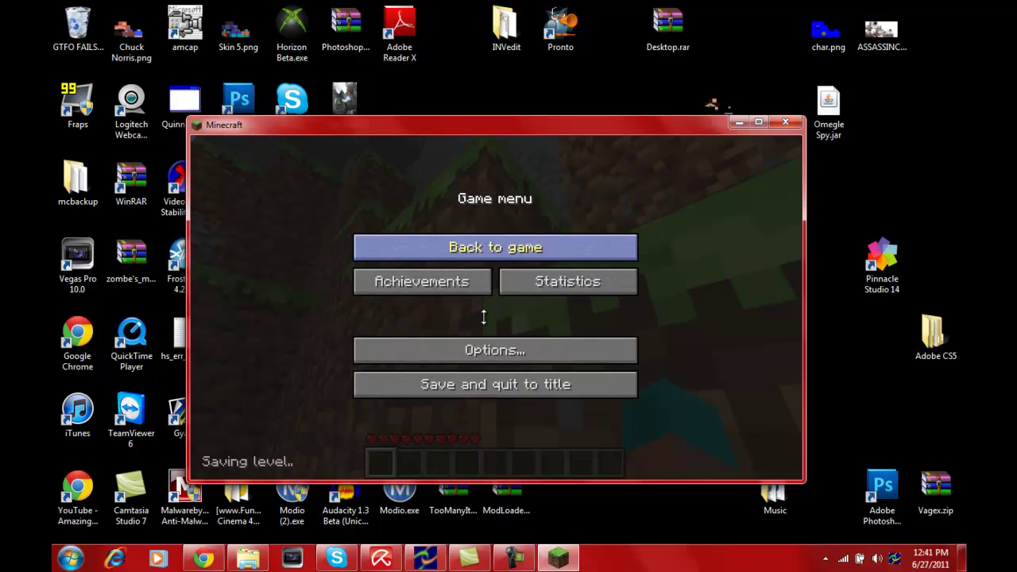
{"action": "left_click", "coordinate": [496, 247]}
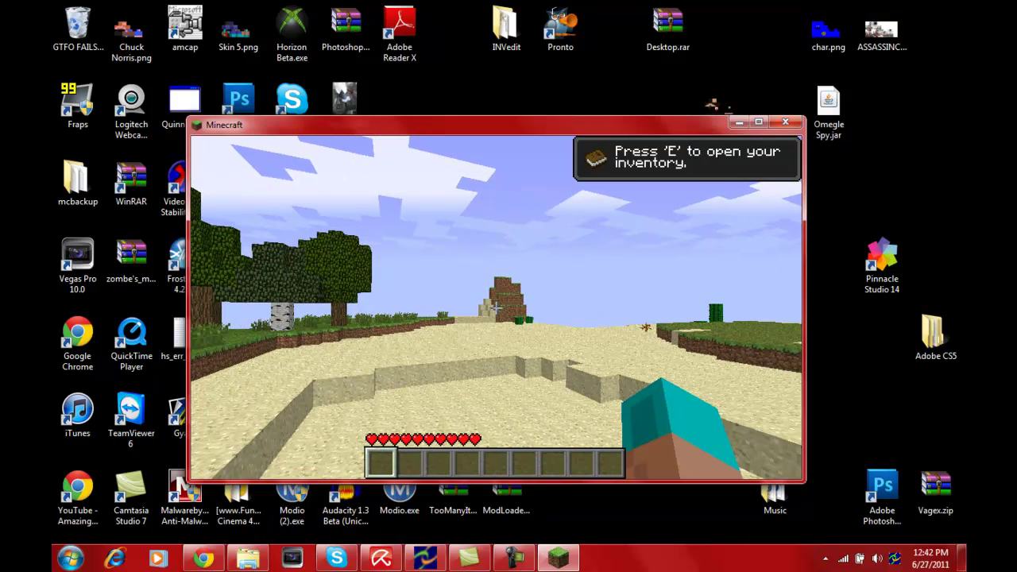
Walk forward across the sand toward the cacti and the dirt hill to test how smoothly the game runs
{"action": "key", "text": "w"}
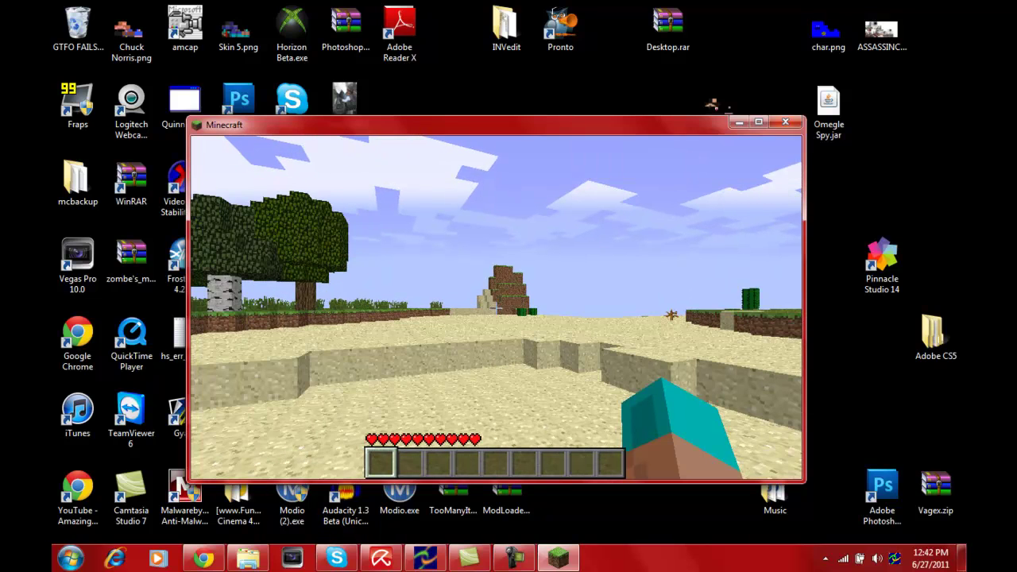
{"action": "key", "text": "w"}
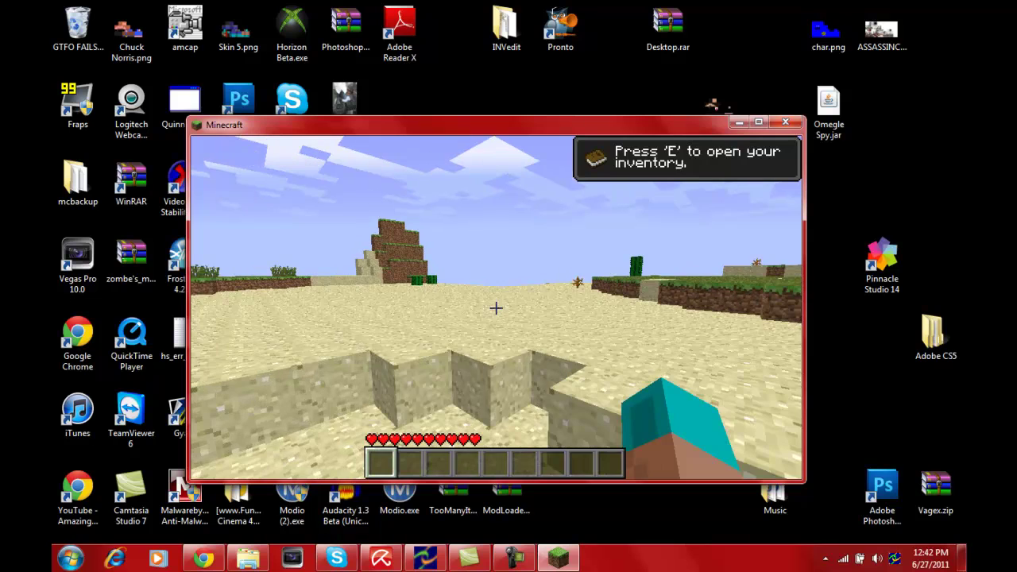
{"action": "key", "text": "w"}
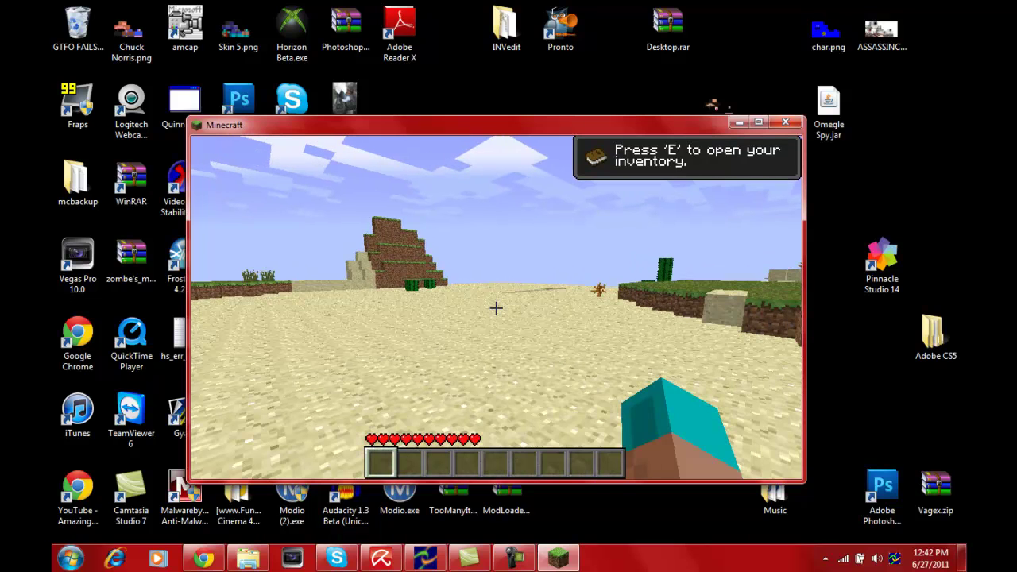
{"action": "key", "text": "w"}
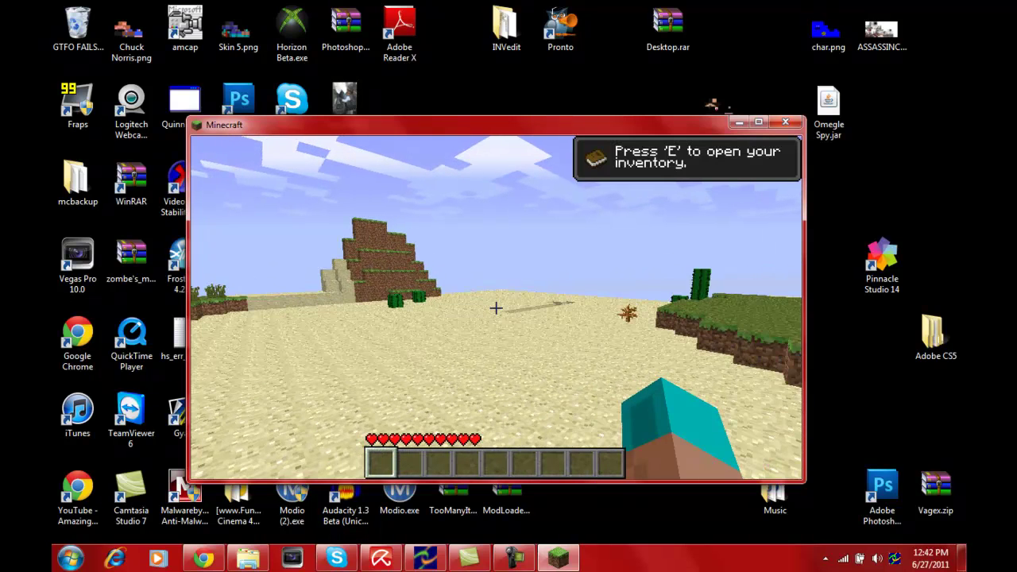
{"action": "key", "text": "w"}
Pause the game, keep the current Windows color scheme without showing the message again, and resume playing
{"action": "key", "text": "Escape"}
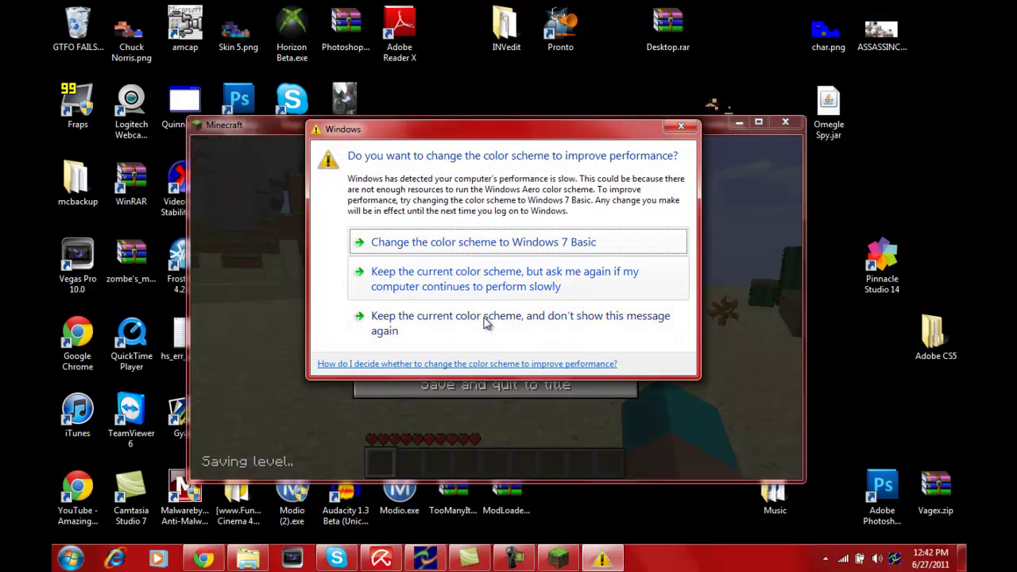
{"action": "left_click", "coordinate": [487, 322]}
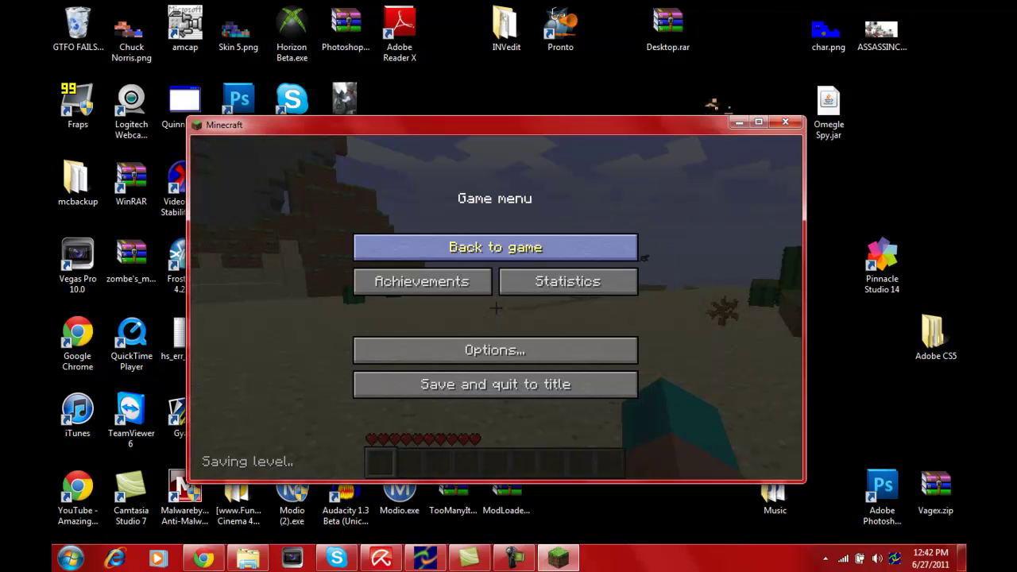
{"action": "key", "text": "Escape"}
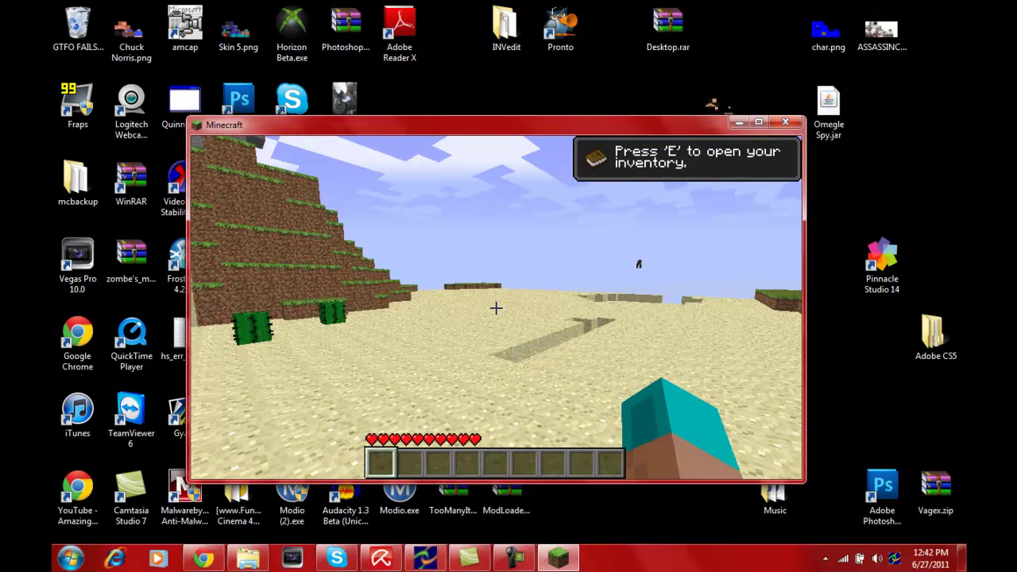
Walk past the dirt hill and over the open sand to the grassy cliffs to check game performance
{"action": "key", "text": "w"}
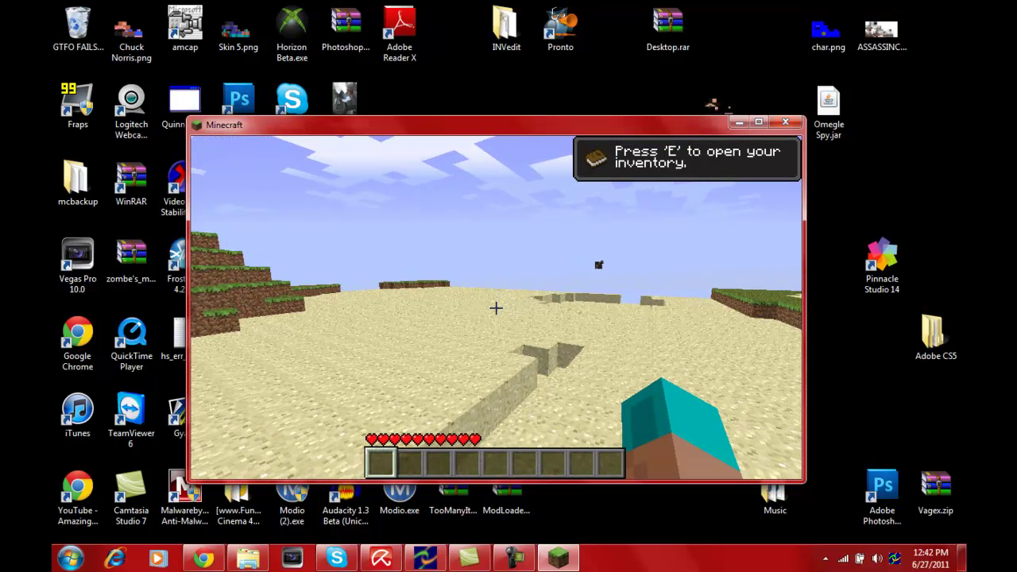
{"action": "key", "text": "w"}
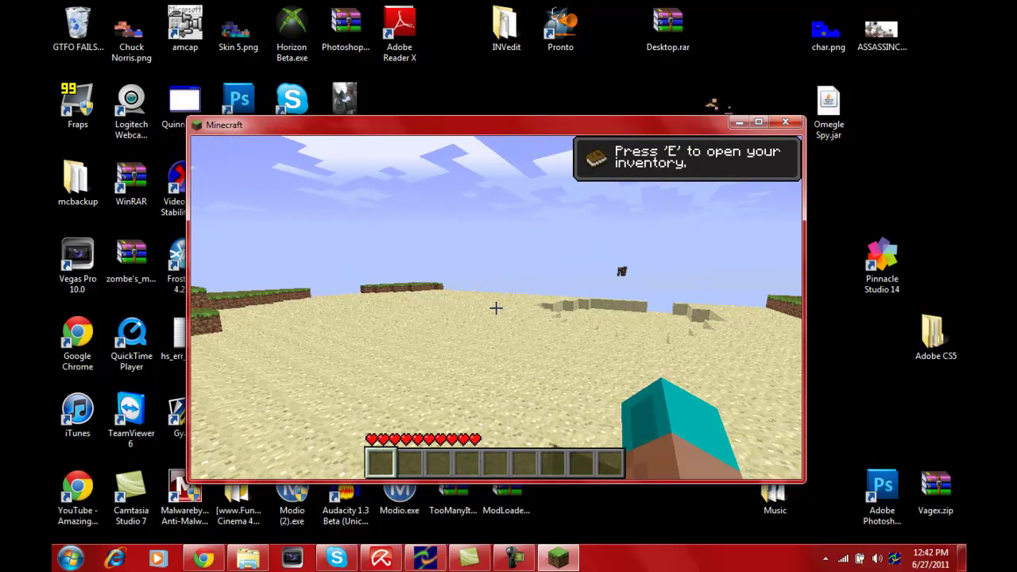
{"action": "key", "text": "w"}
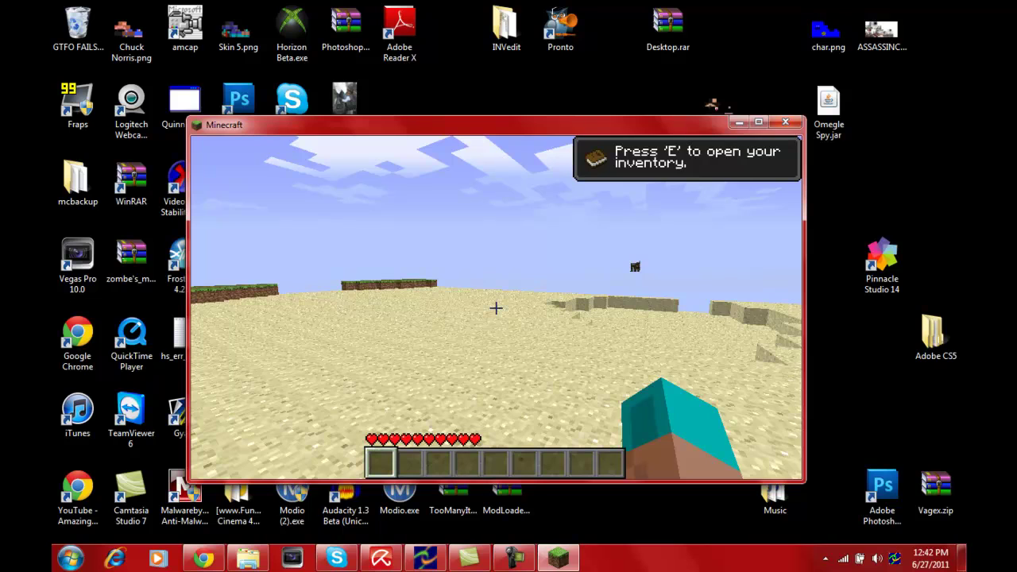
{"action": "key", "text": "w"}
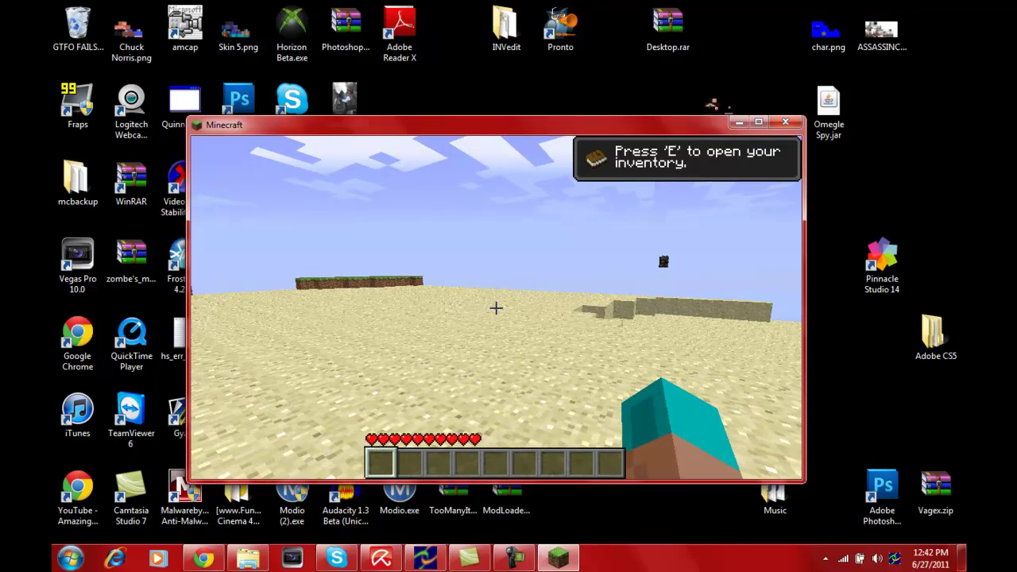
{"action": "key", "text": "w"}
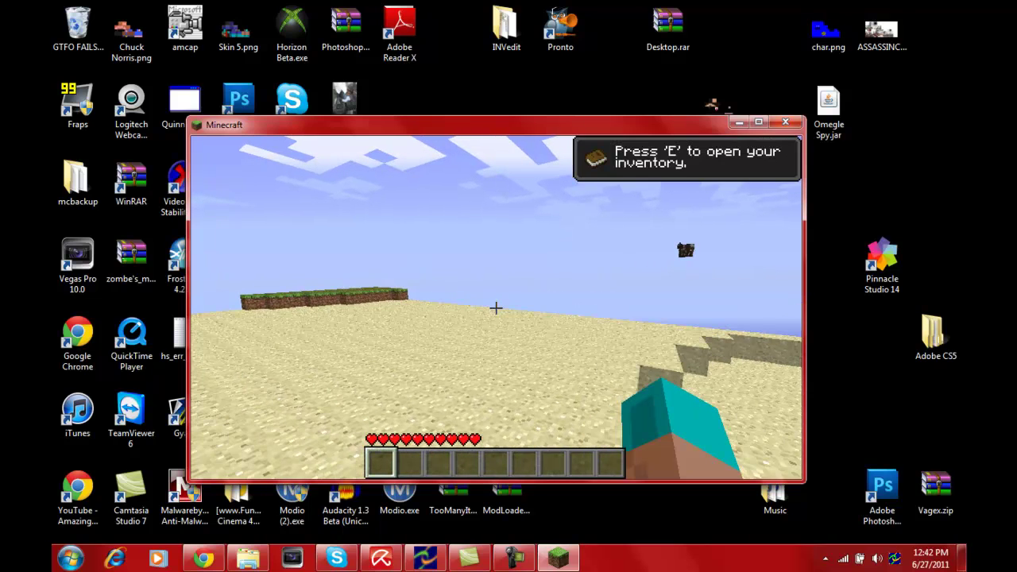
{"action": "key", "text": "w"}
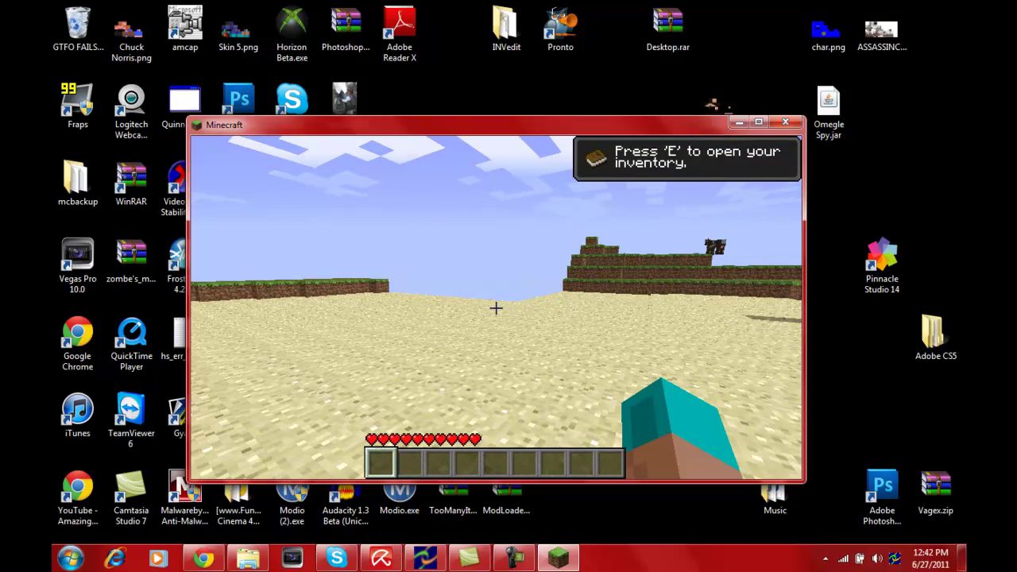
{"action": "key", "text": "w"}
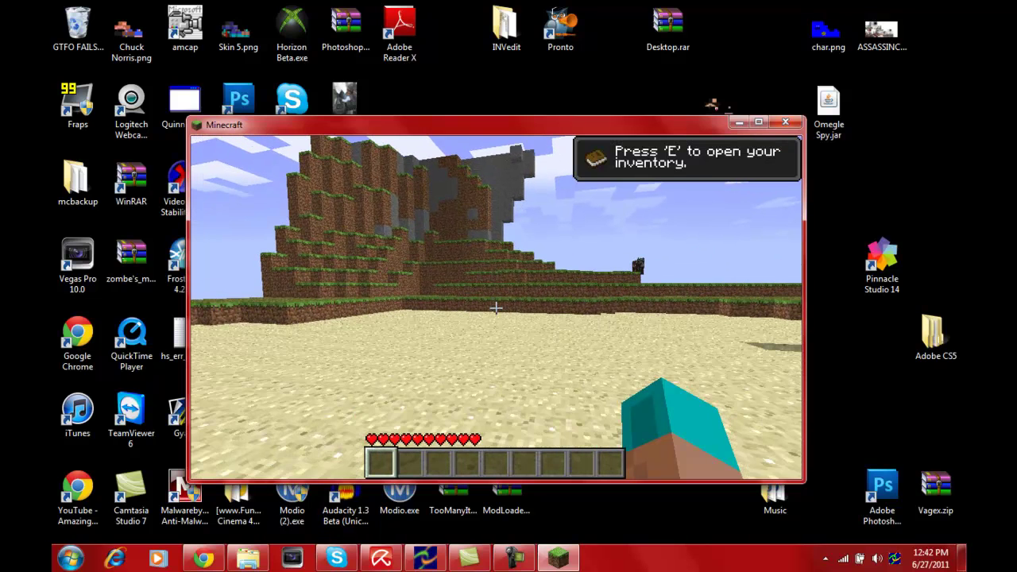
{"action": "key", "text": "w"}
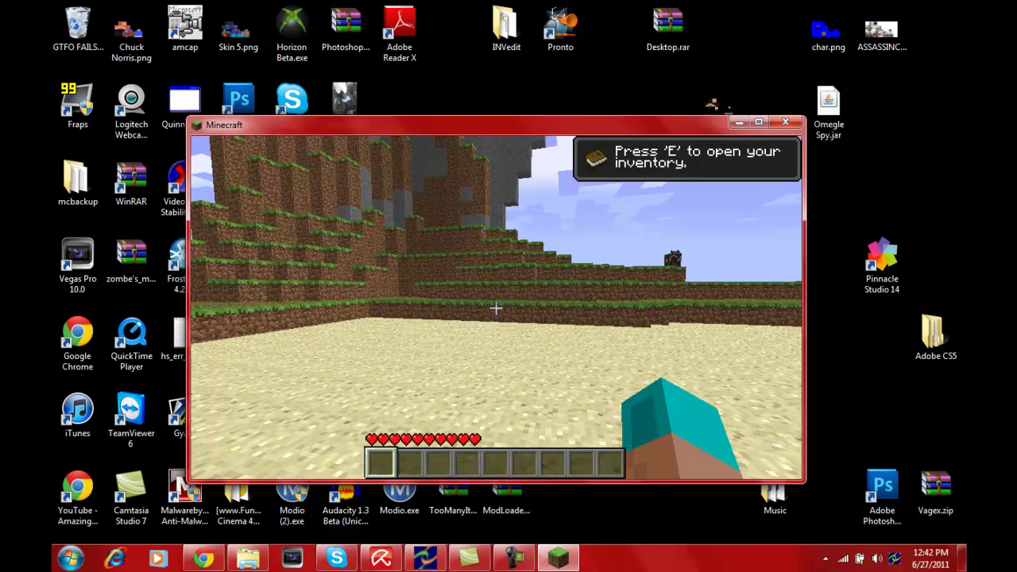
{"action": "key", "text": "w"}
{"action": "key", "text": "w"}
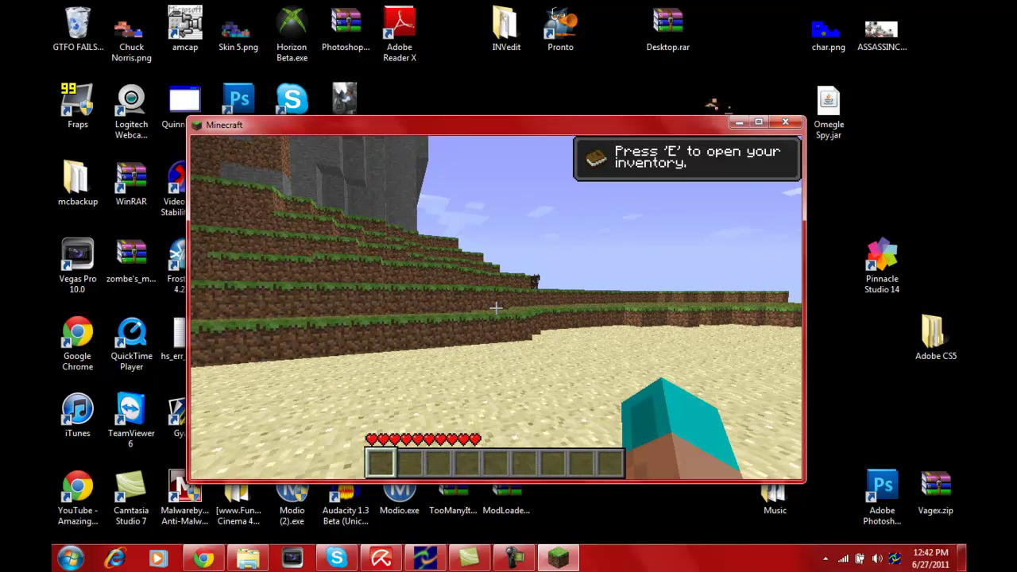